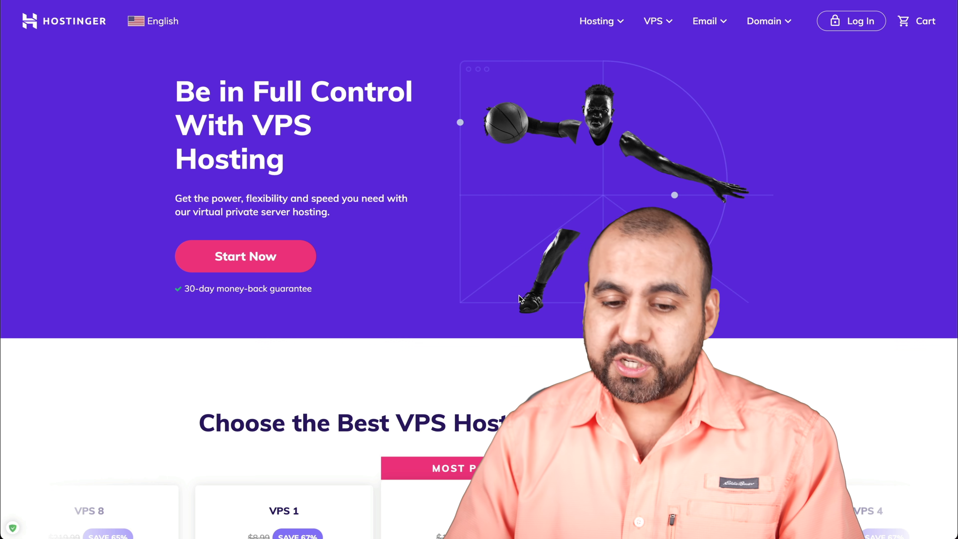
Step: Scroll through the VPS plan cards and comparison table to review VPS 1 to VPS 4 specs
scroll(520, 297, down, 10)
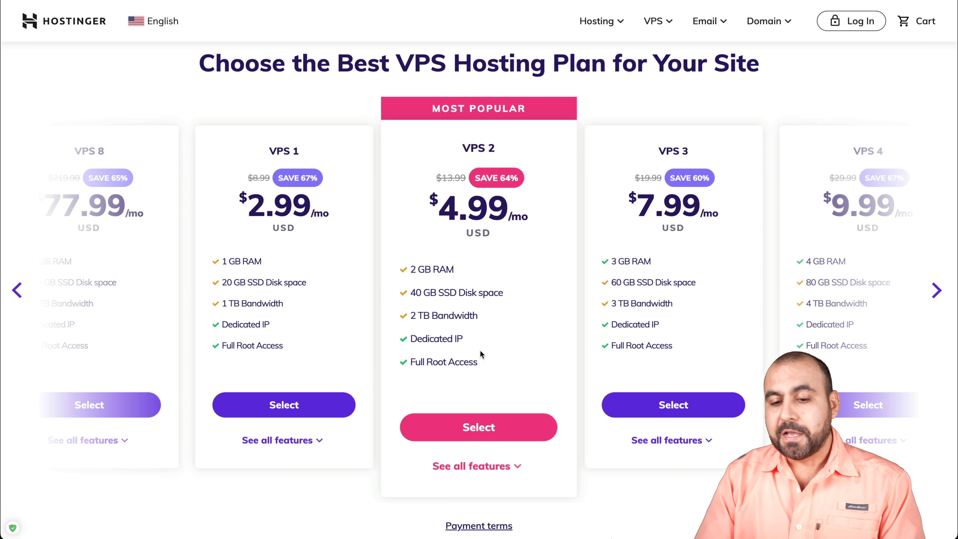
scroll(480, 351, down, 10)
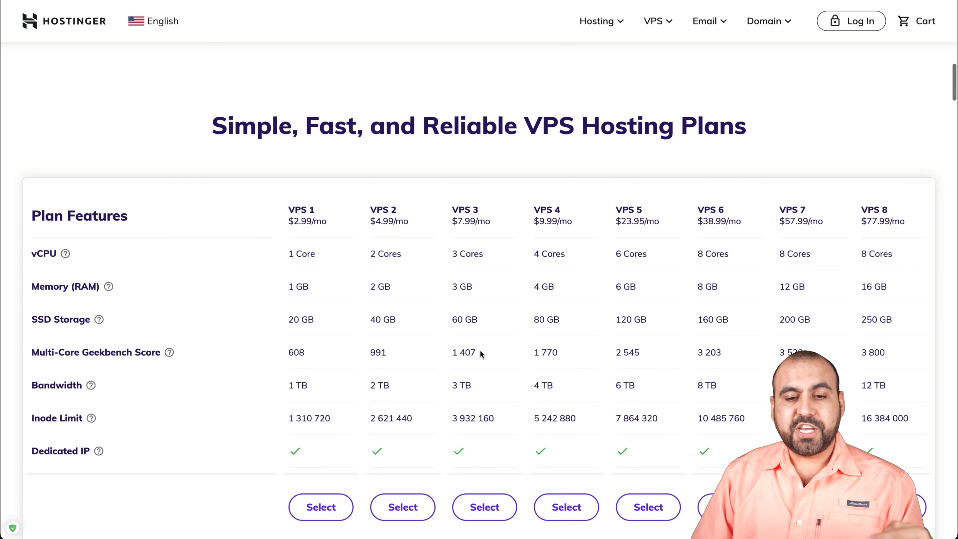
scroll(480, 353, down, 2)
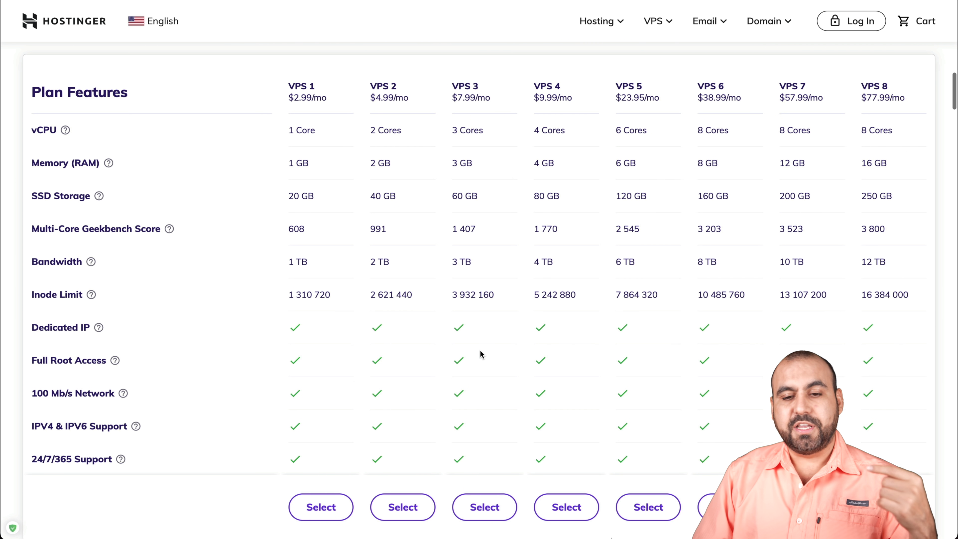
scroll(482, 353, down, 2)
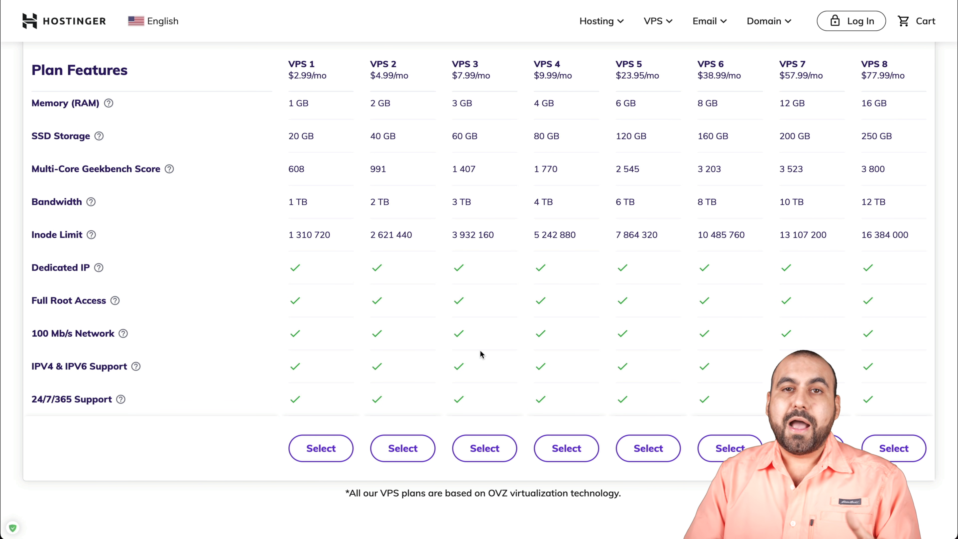
scroll(479, 350, up, 15)
scroll(479, 349, down, 3)
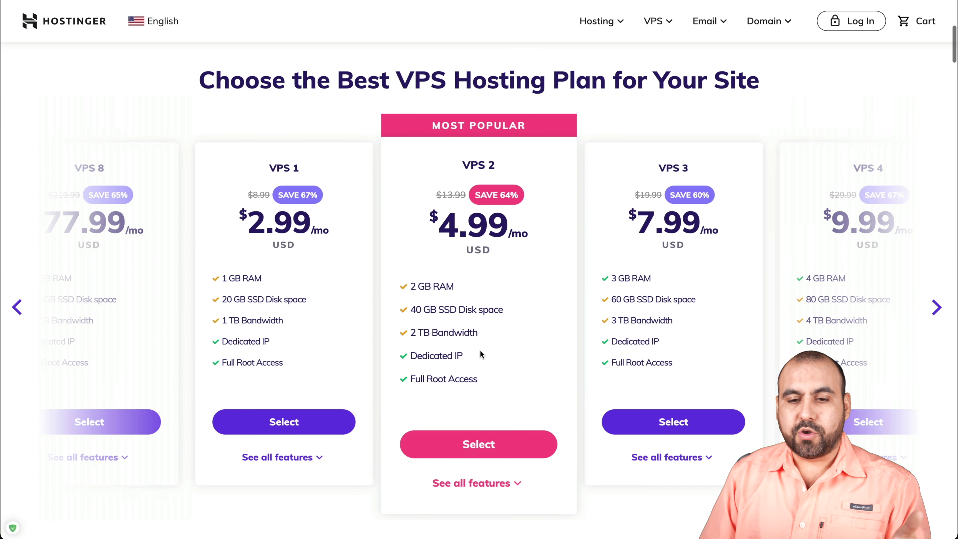
Step: Select the VPS 2 plan, dismiss the Honey coupon popup, and review the 48-month $239.52 order
click(498, 445)
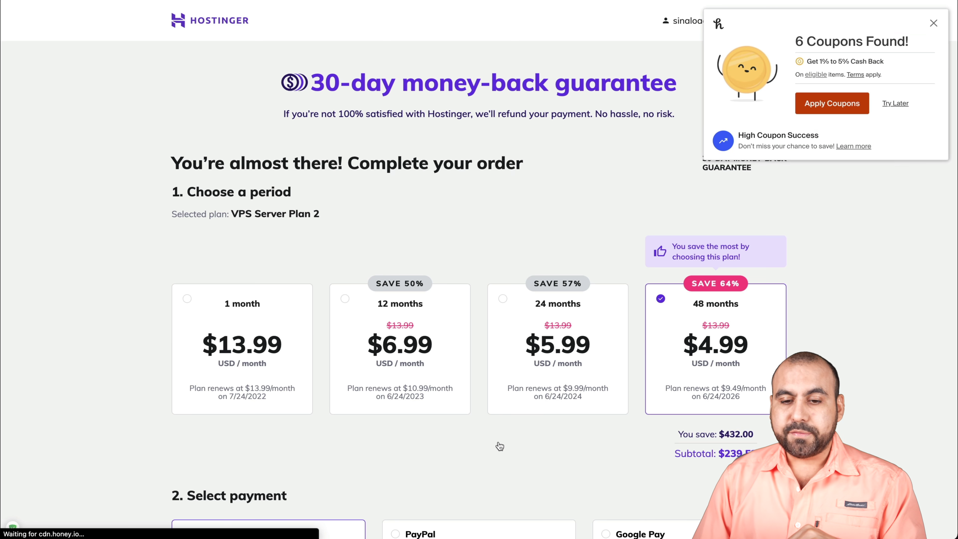
scroll(498, 447, down, 2)
click(930, 32)
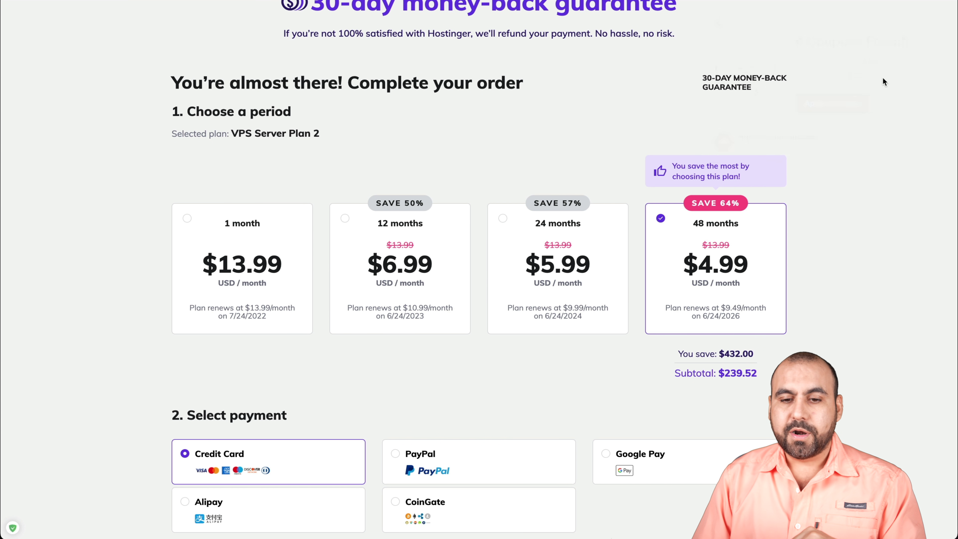
scroll(444, 342, down, 1)
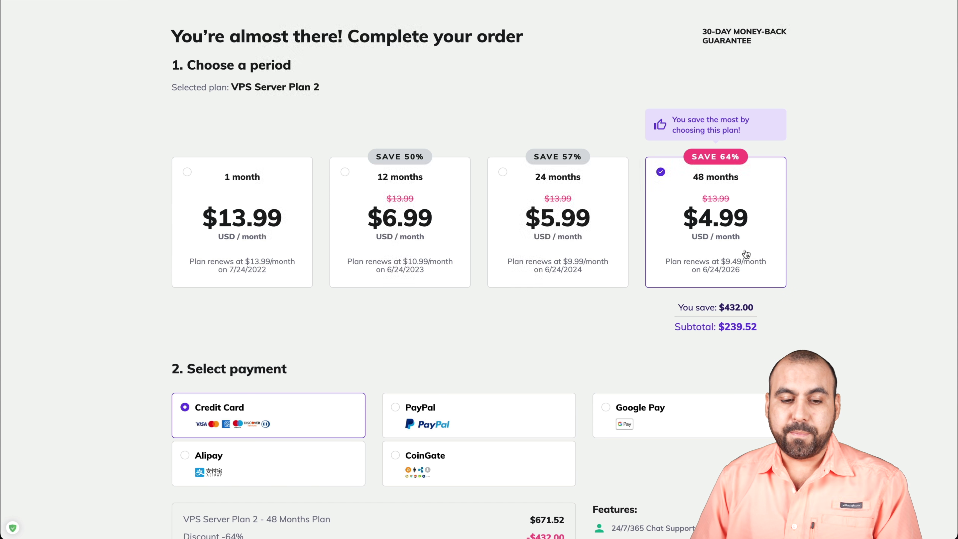
scroll(746, 254, down, 7)
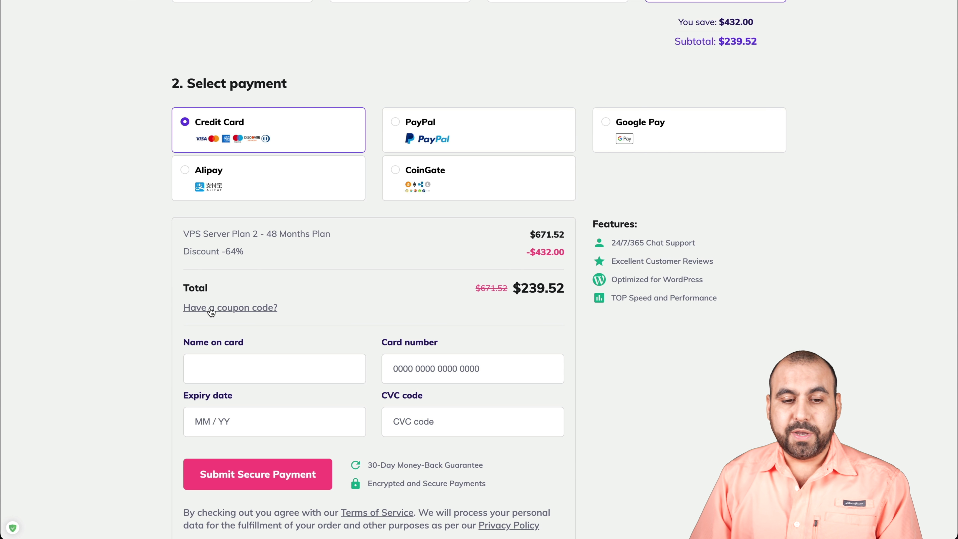
Step: Apply coupon code SAASMASTER to the VPS Server Plan 2 order
click(221, 308)
click(257, 317)
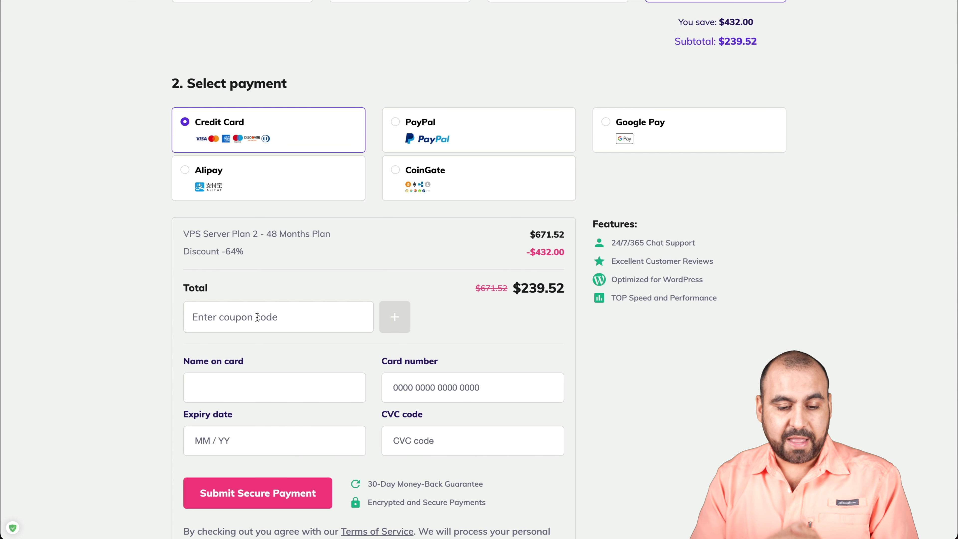
text(SAASMASTER)
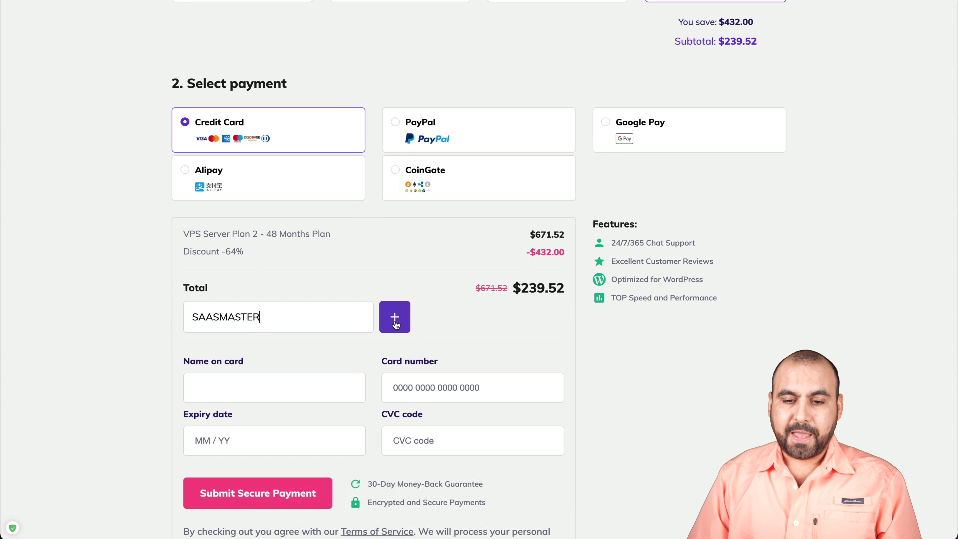
click(394, 325)
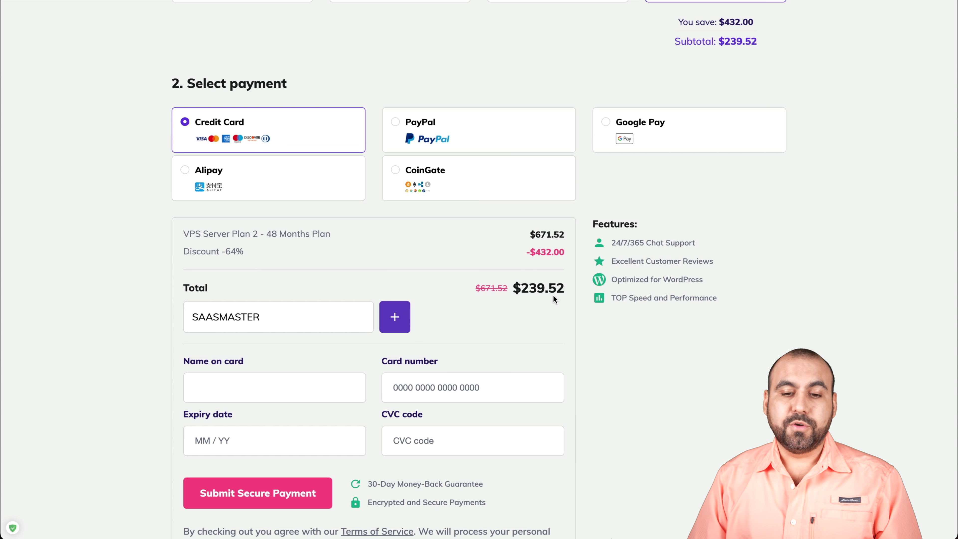
click(400, 316)
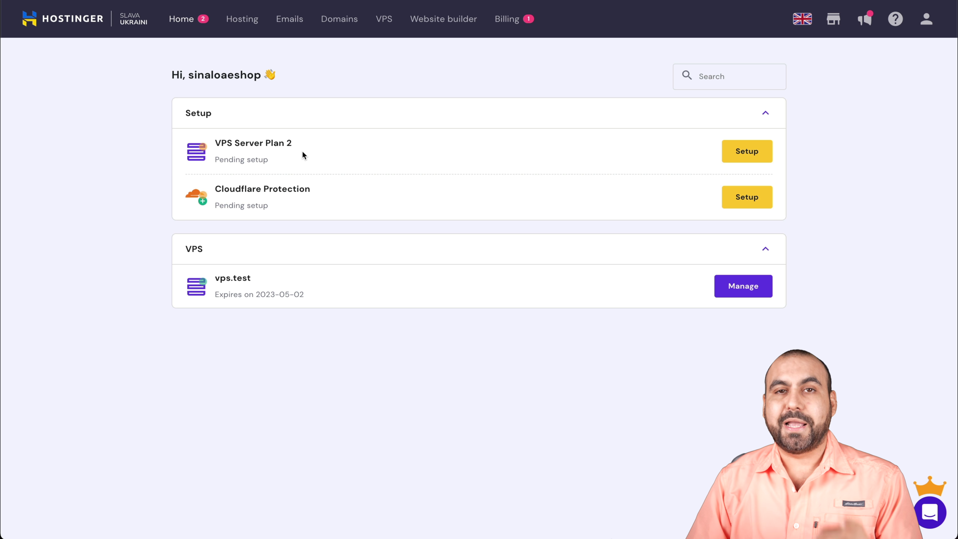
Step: Start the VPS Server Plan 2 setup and set its location to United States of America
click(746, 152)
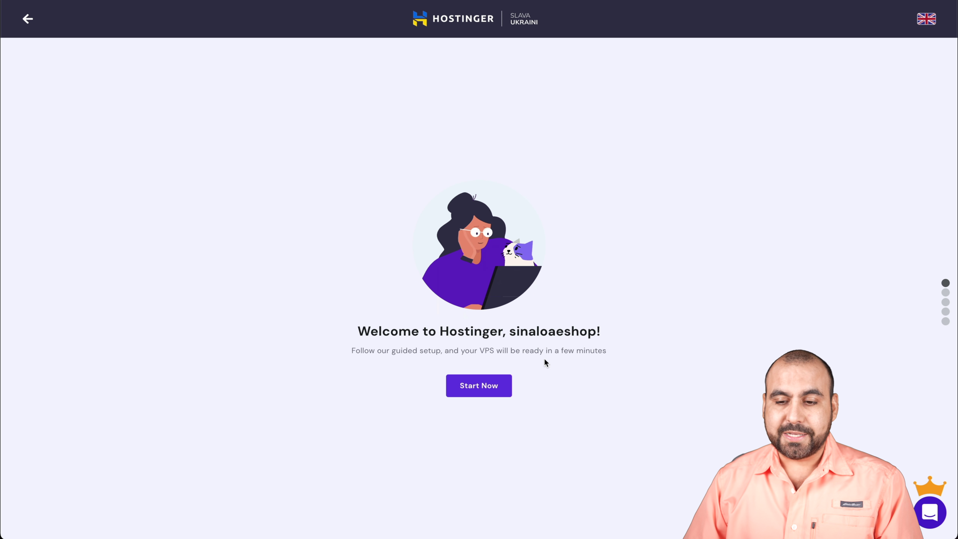
click(483, 384)
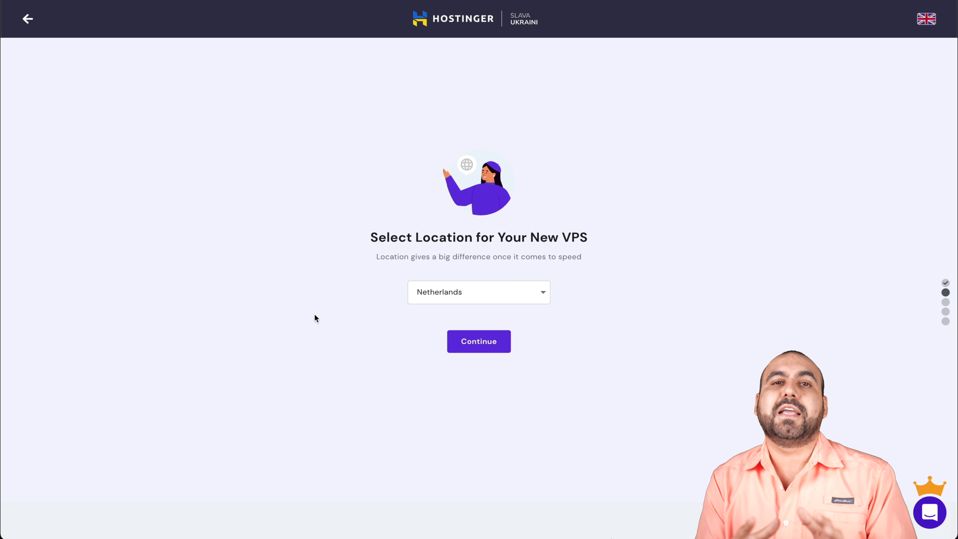
click(458, 294)
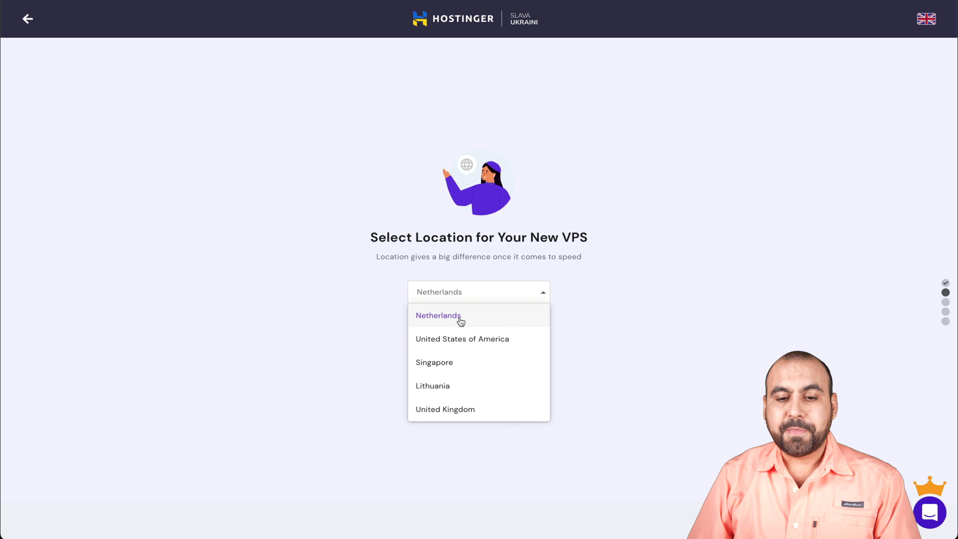
click(521, 341)
click(497, 343)
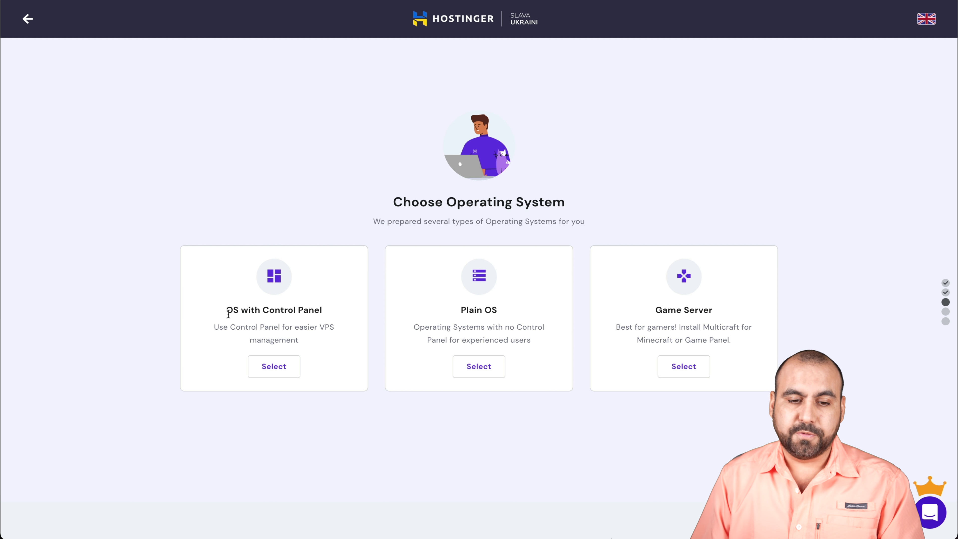
Step: Choose OS with Control Panel, keeping CentOS 7 64bit with CyberPanel
click(274, 366)
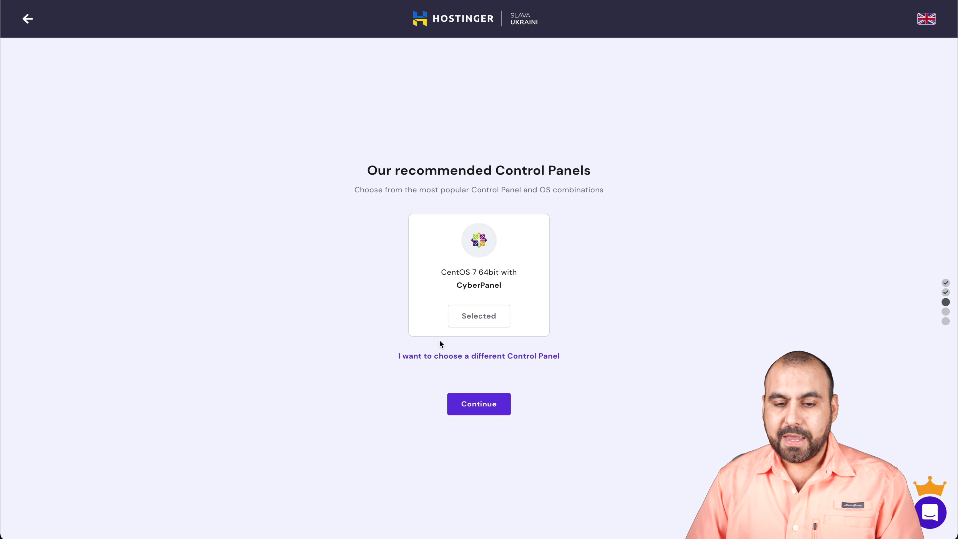
click(487, 357)
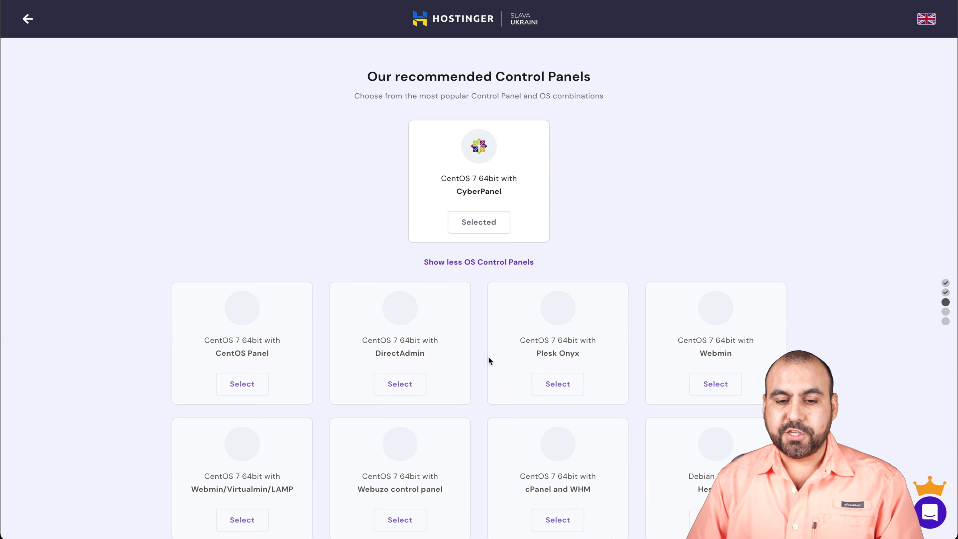
scroll(475, 439, down, 4)
scroll(476, 440, up, 4)
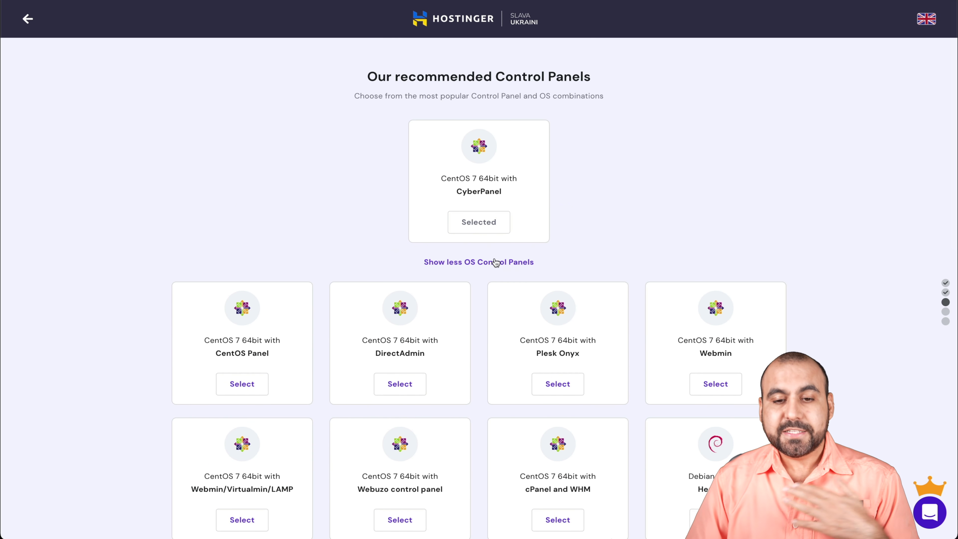
click(494, 262)
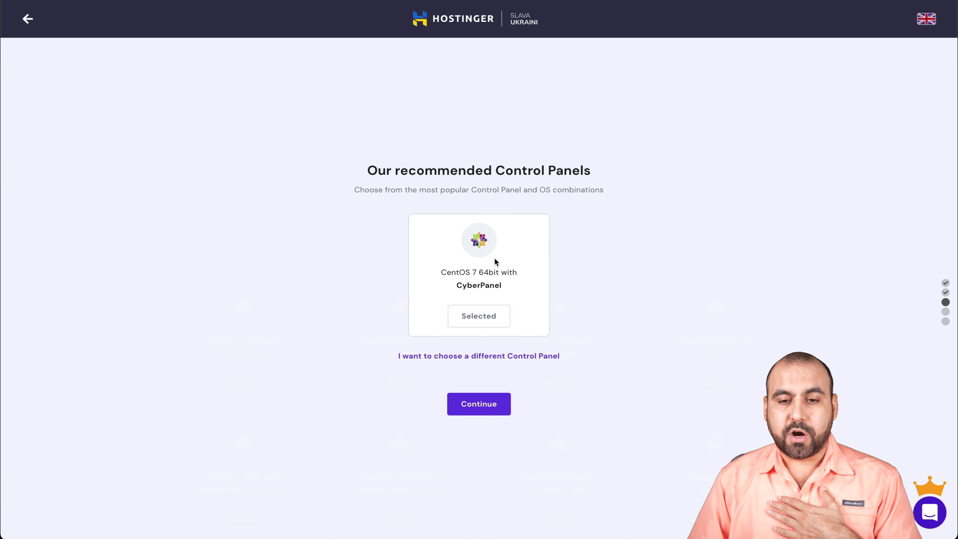
click(494, 403)
Step: Set the VPS hostname to cyberpanel.host and enter a root password, then save
scroll(492, 400, down, 1)
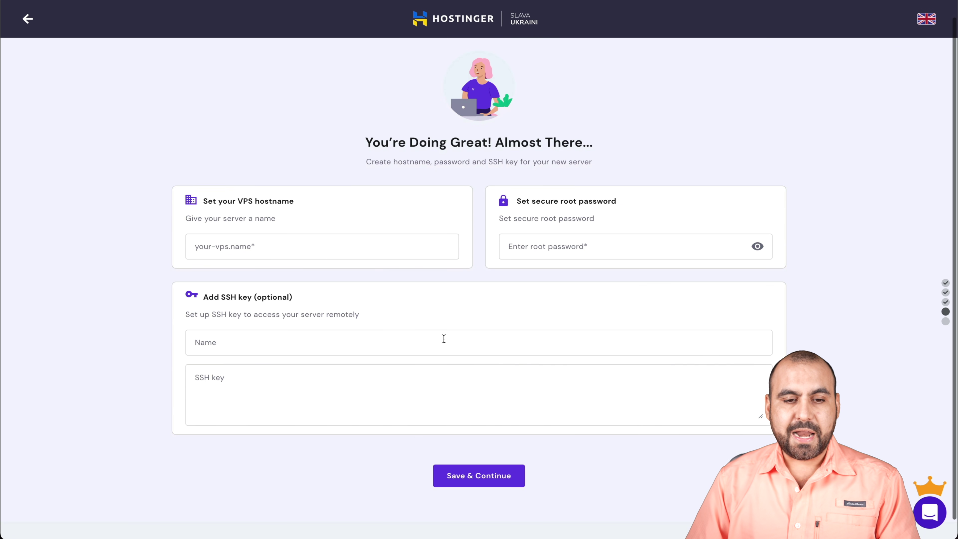
click(248, 248)
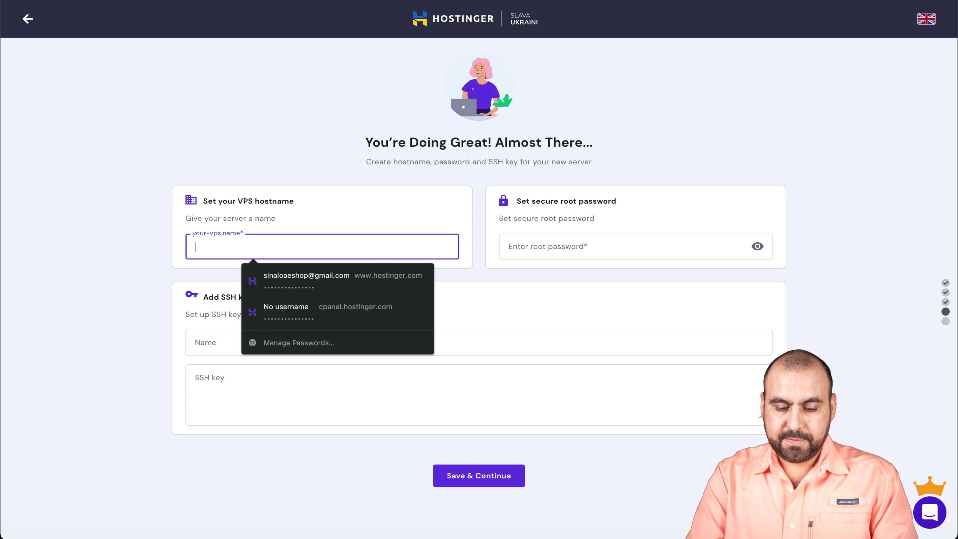
text(cyberpanel.h)
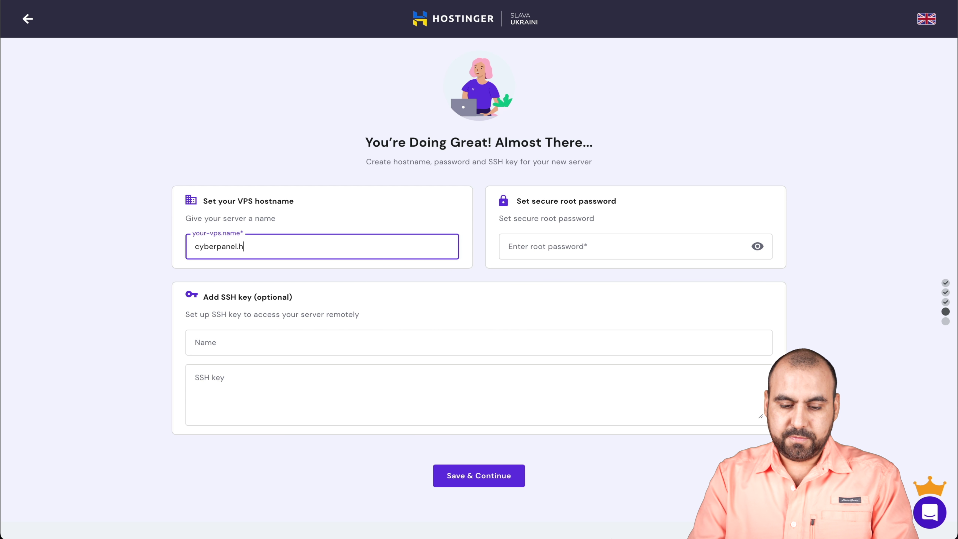
text(ost)
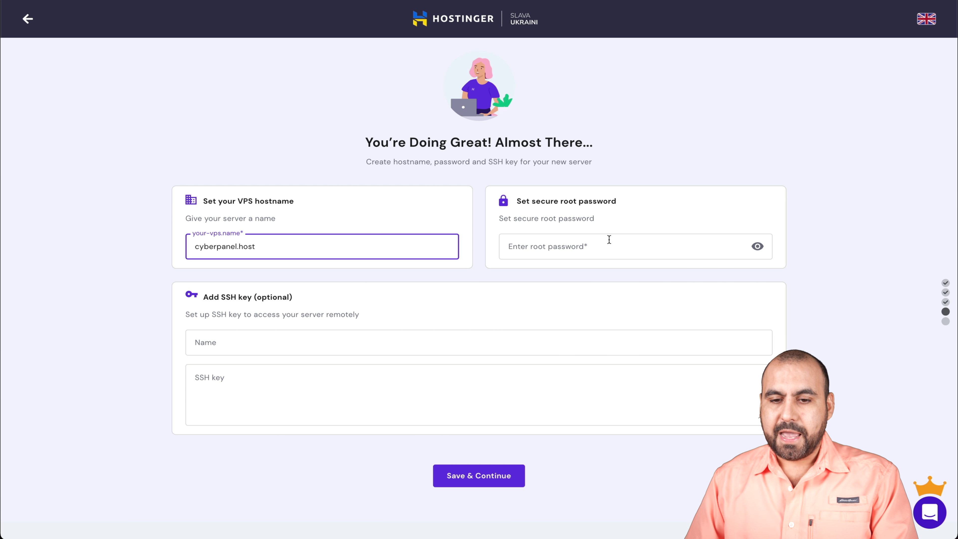
click(625, 244)
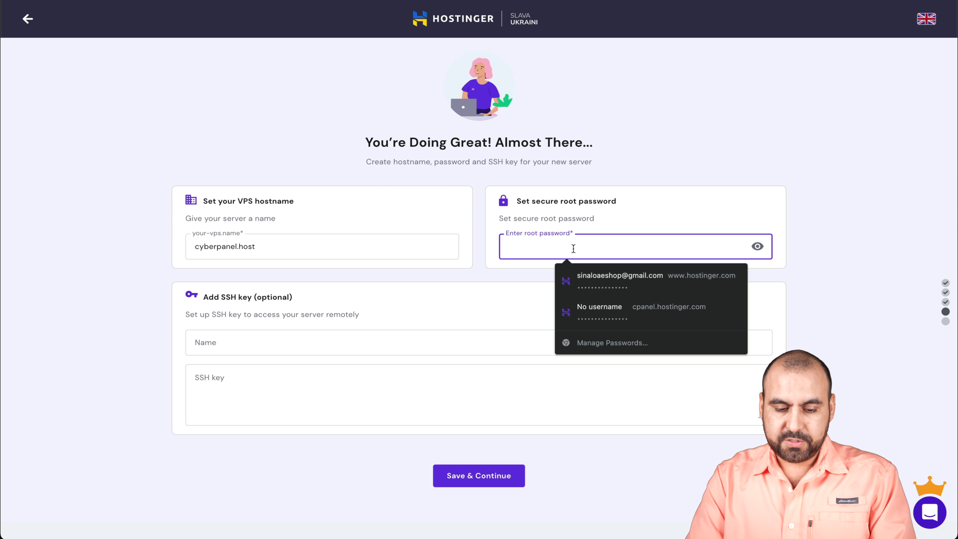
text(***********)
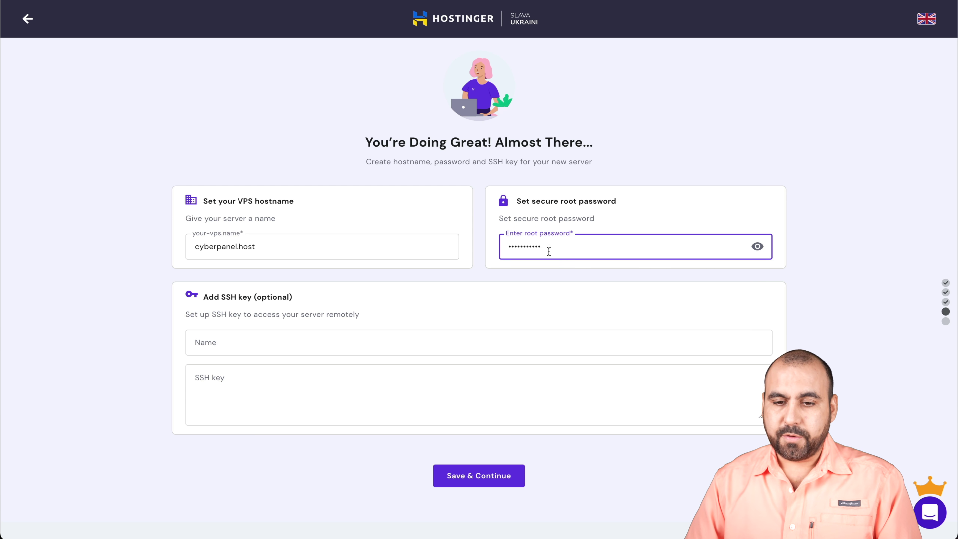
click(526, 280)
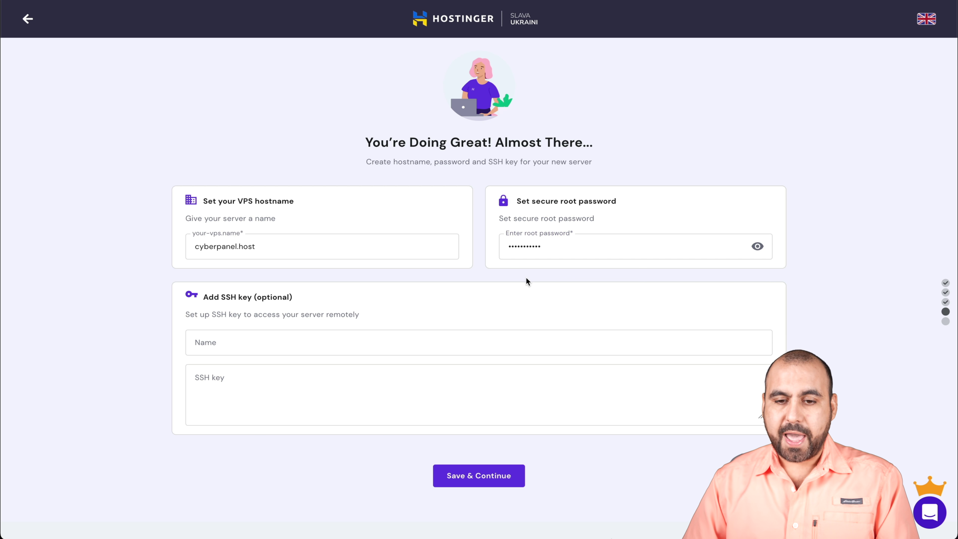
click(478, 476)
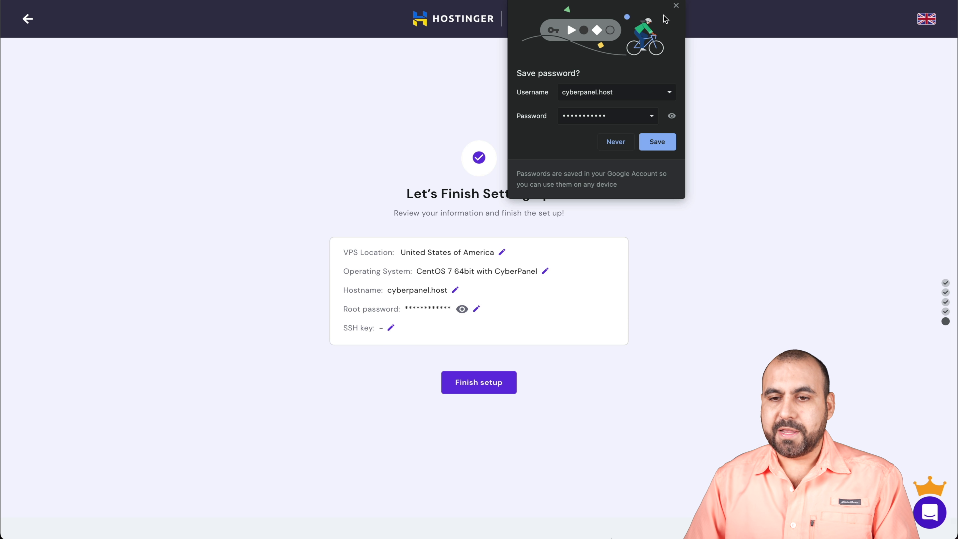
Step: Dismiss the browser's save-password prompt and finish the VPS setup
click(677, 5)
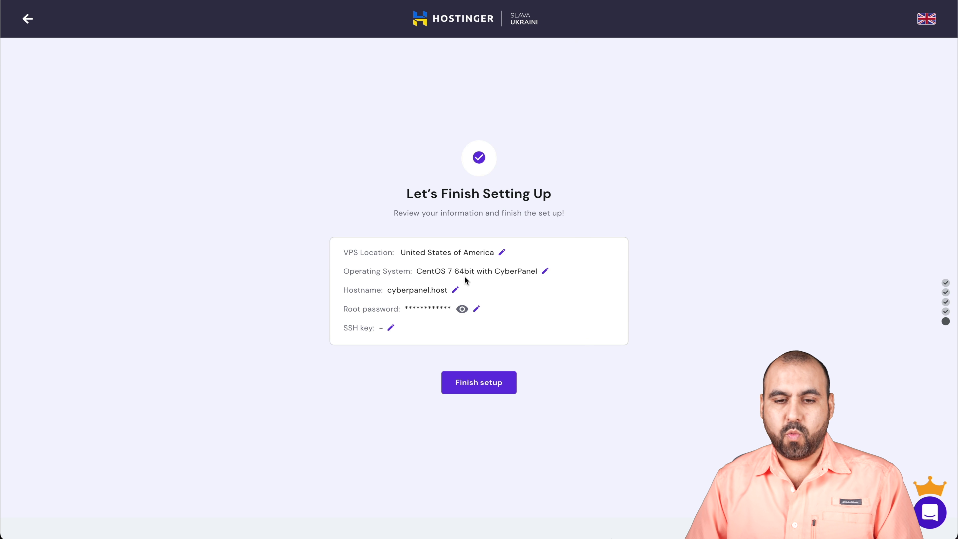
click(492, 384)
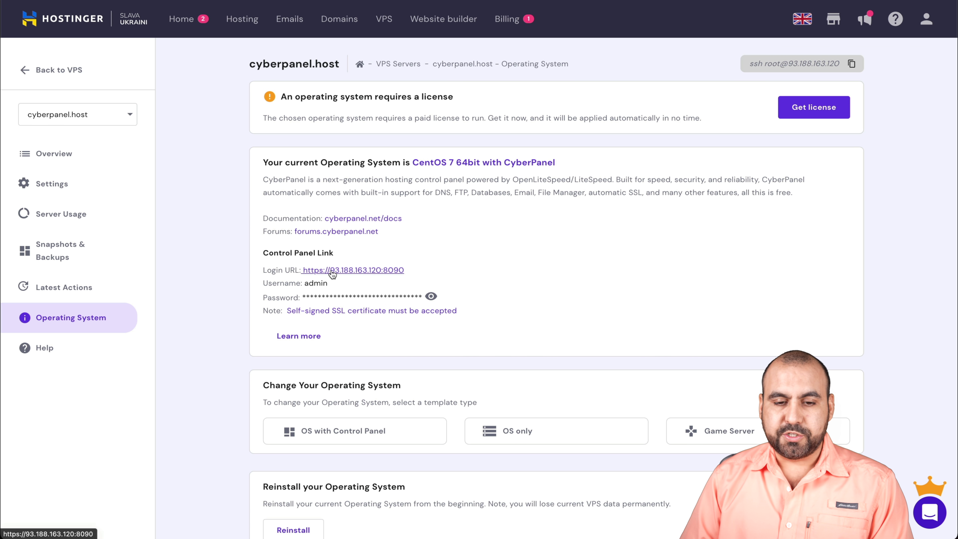
Step: Sign in to CyberPanel as admin with the pasted password and save it in the browser
click(639, 518)
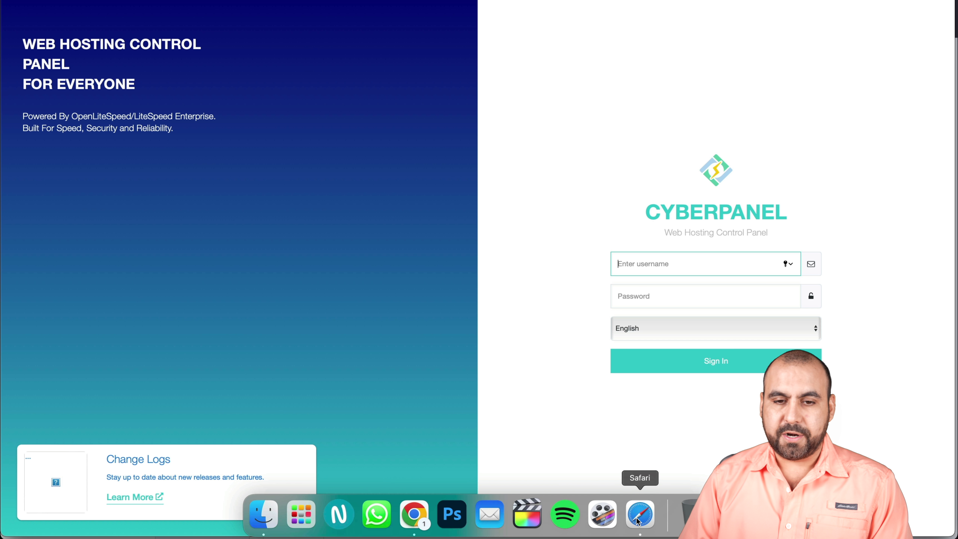
text(admin)
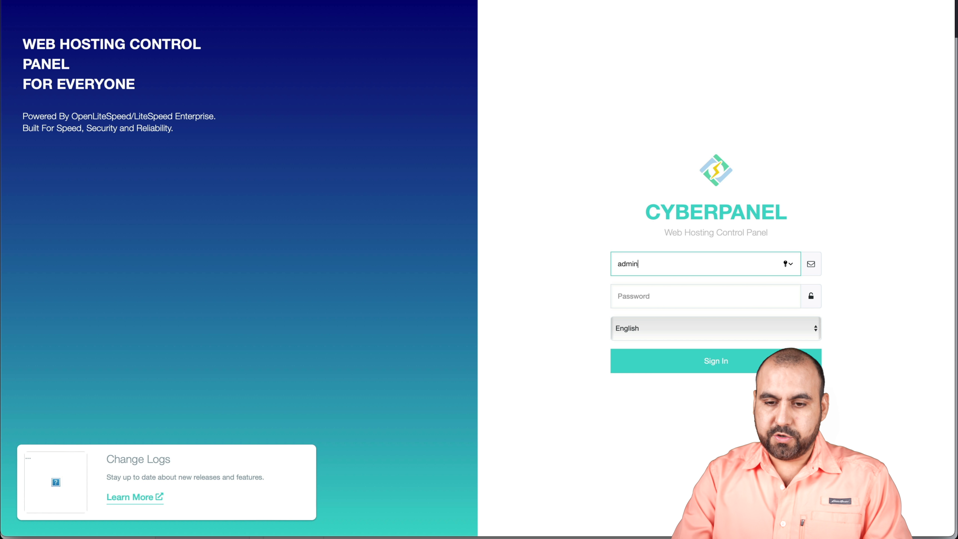
click(633, 298)
key(super+v)
click(670, 360)
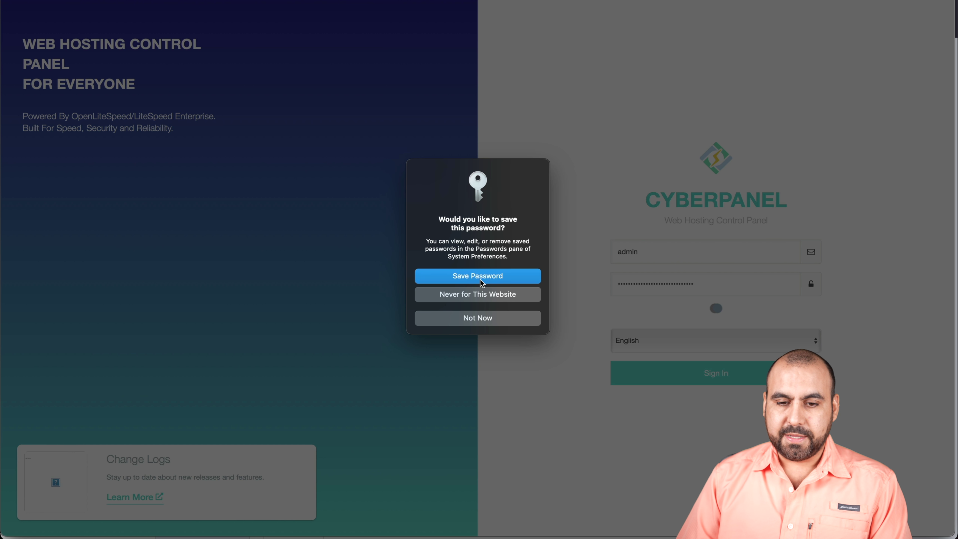
click(479, 279)
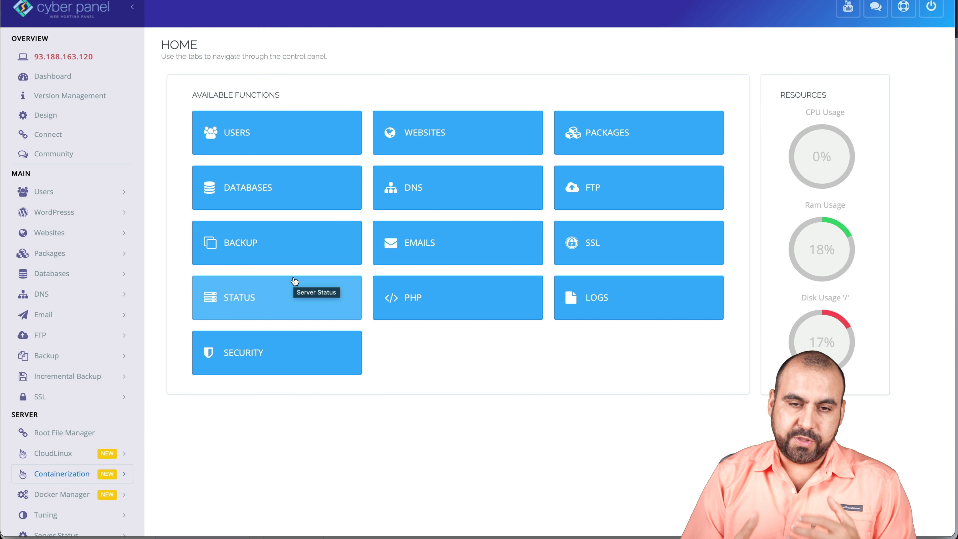
Step: Open the Hostinger VPS overview and select the IP address 93.188.163.120
mouse_move(434, 533)
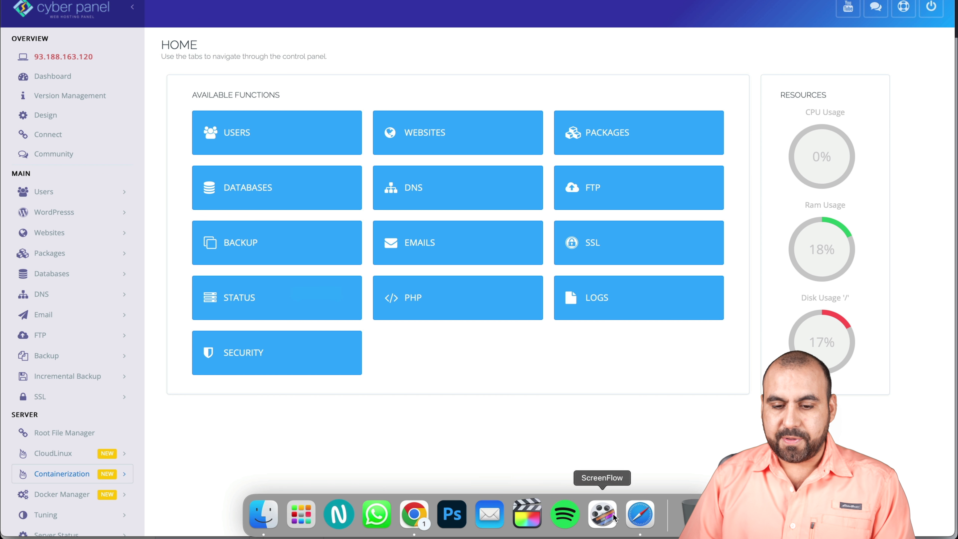
click(411, 520)
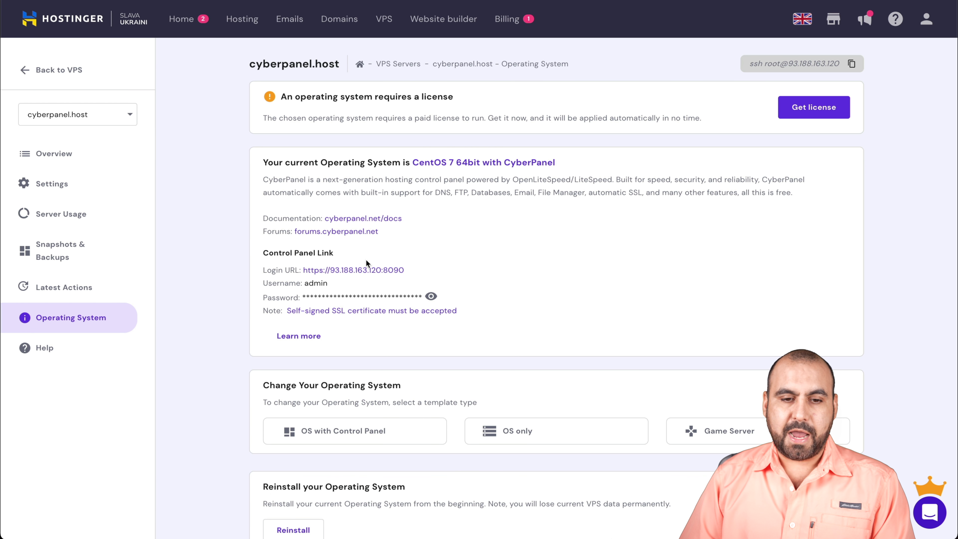
click(86, 154)
double_click(452, 123)
key(ctrl+c)
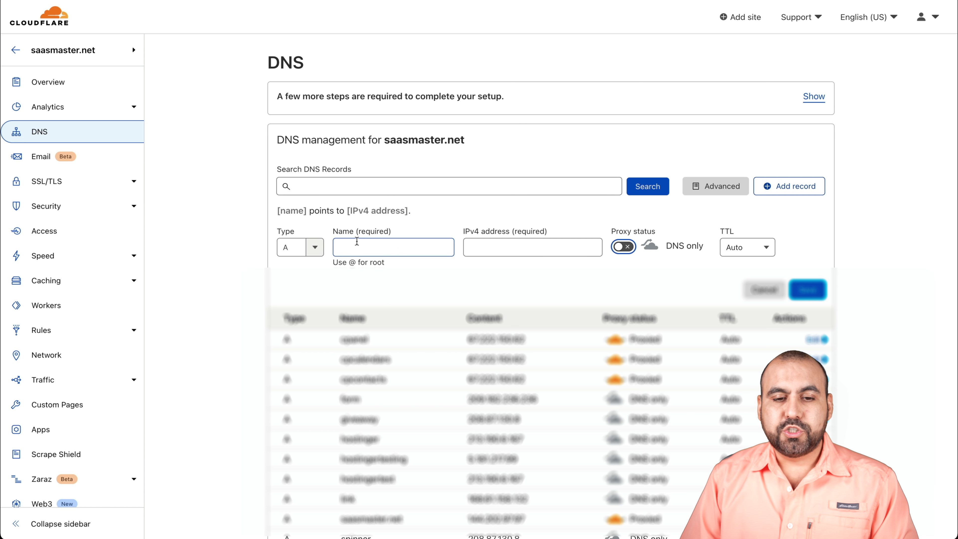
Step: Name the A record vpshostinger, paste 93.188.163.120 as IPv4, keep Proxy off, and save
click(358, 243)
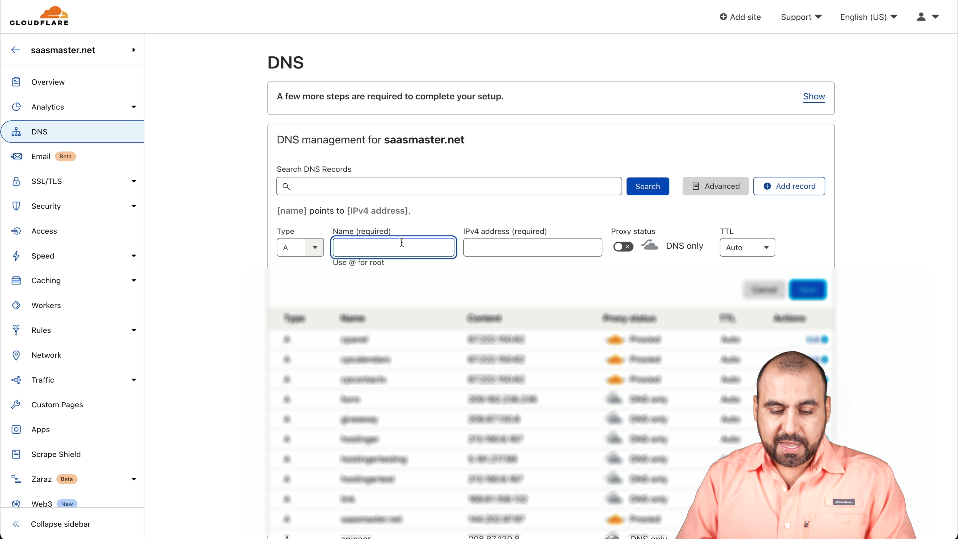
text(vps)
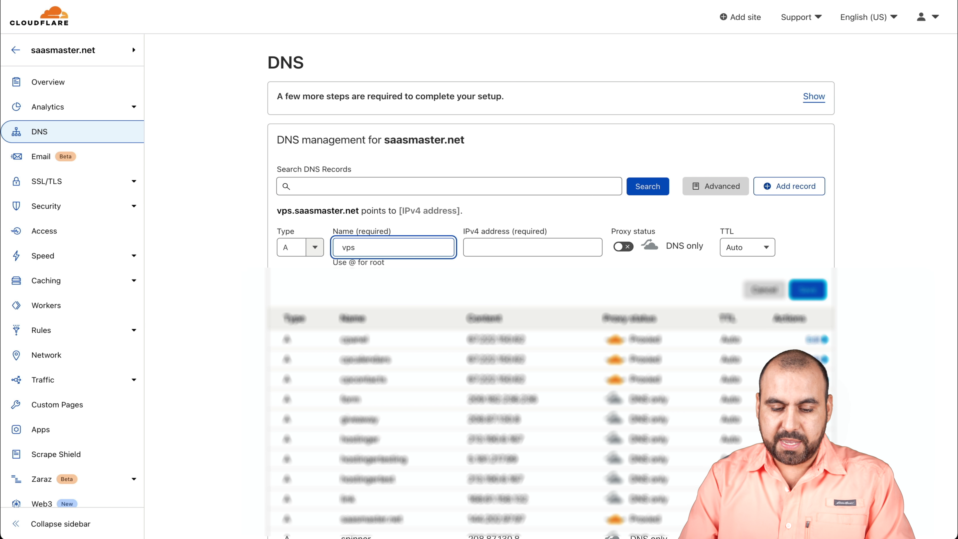
text(hostinger)
click(500, 250)
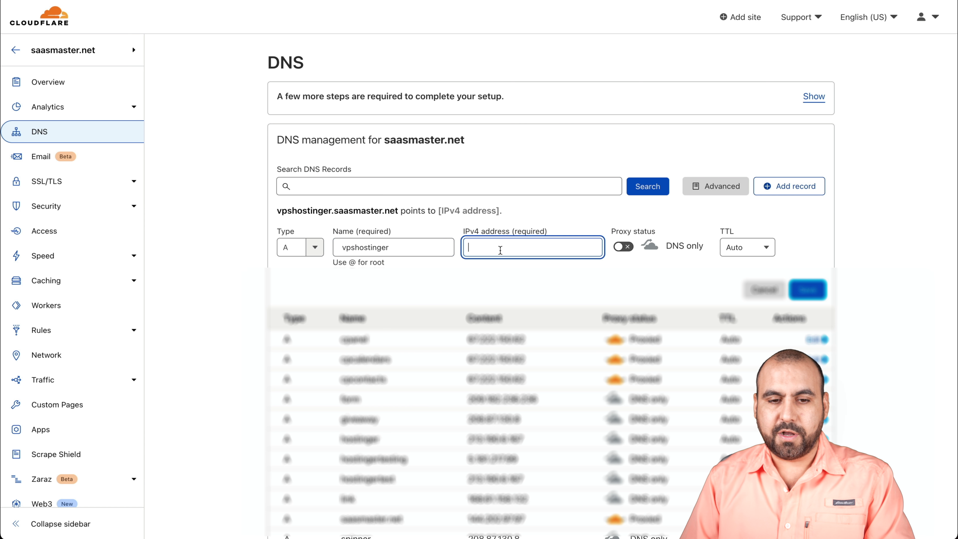
key(ctrl+v)
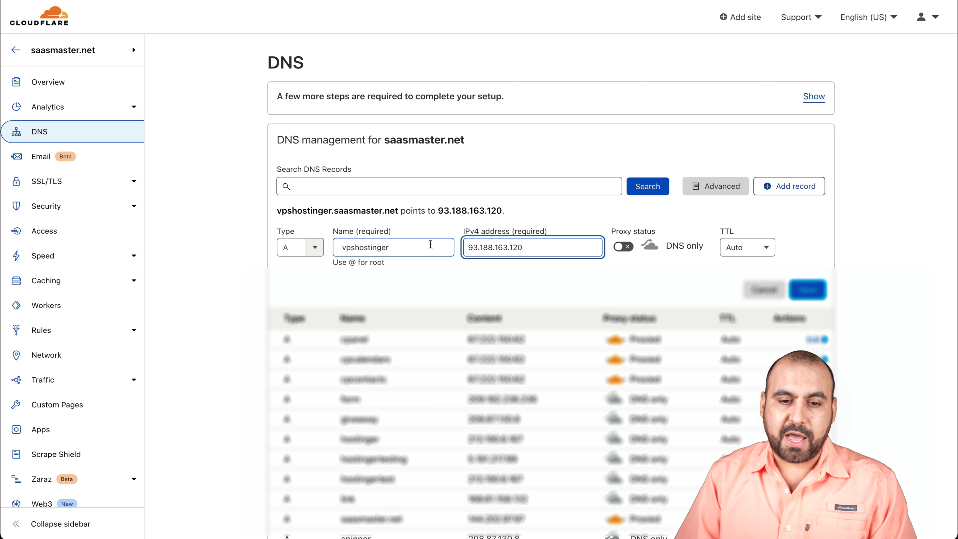
drag(279, 211, 399, 209)
key(ctrl+c)
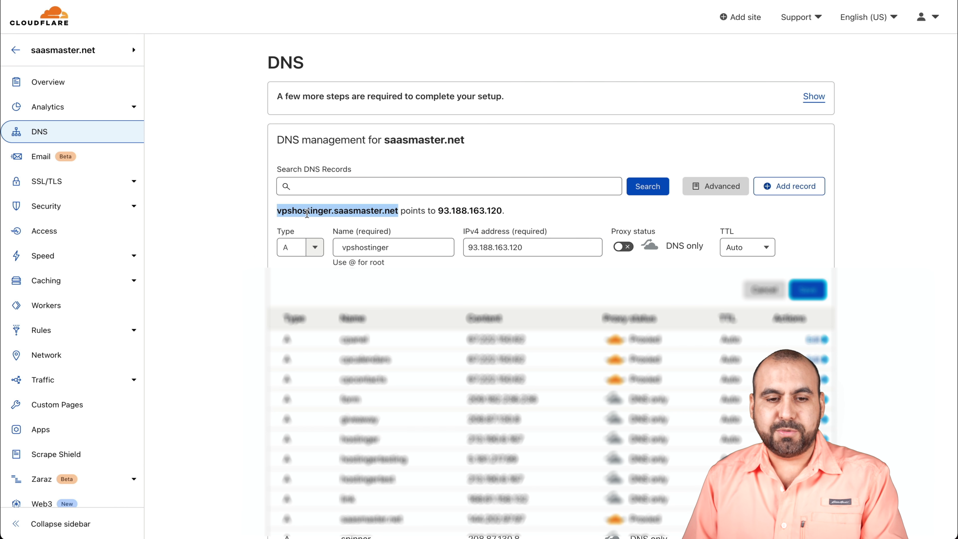
click(388, 214)
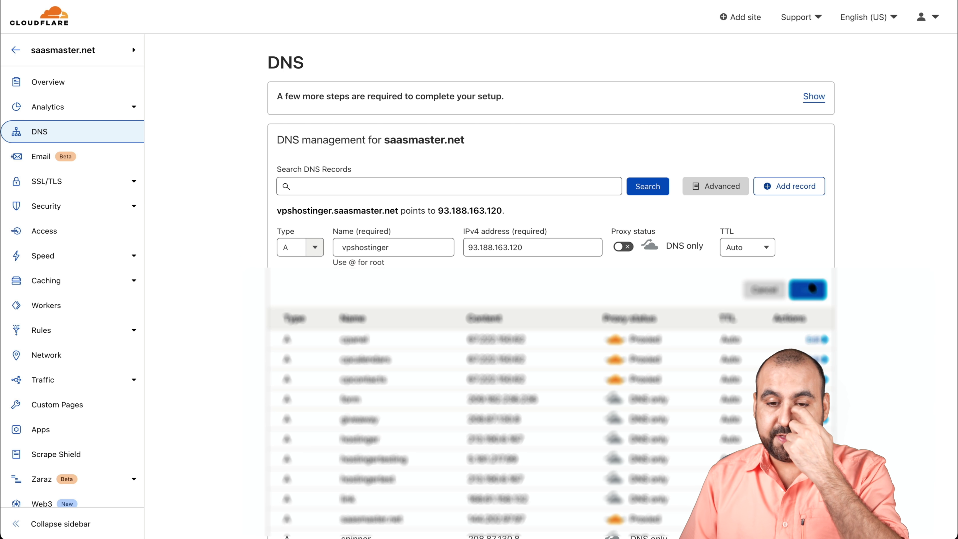
click(805, 290)
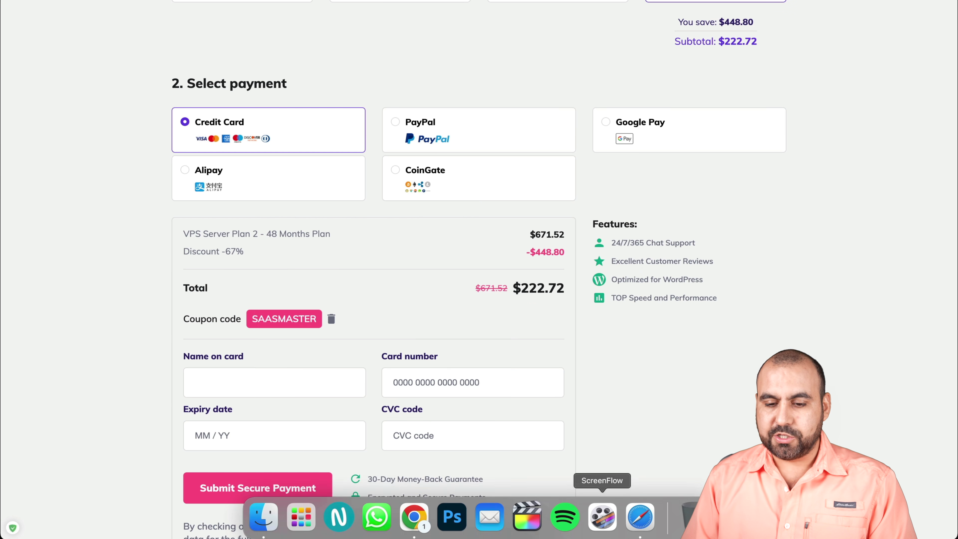
Step: Switch to the CyberPanel dashboard and open the Create Website form
click(641, 525)
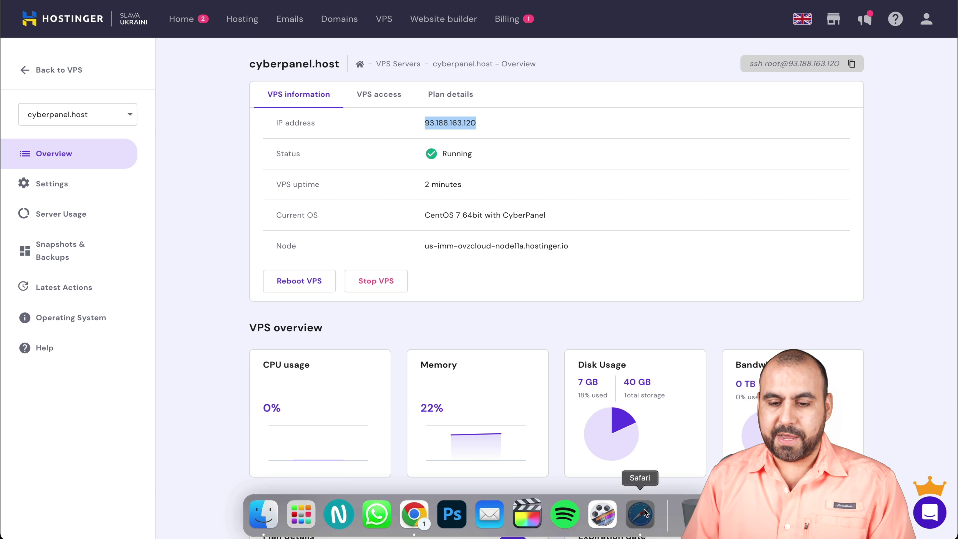
click(638, 458)
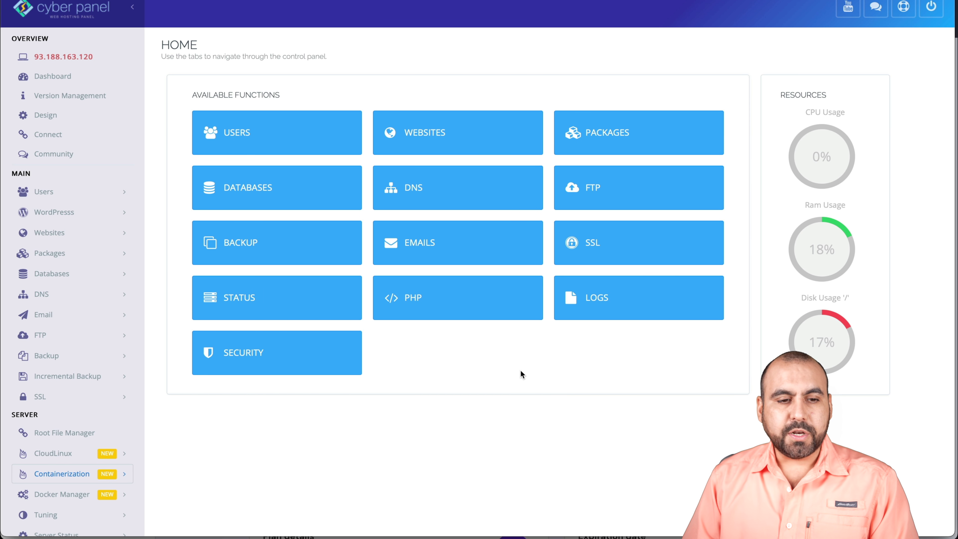
click(86, 231)
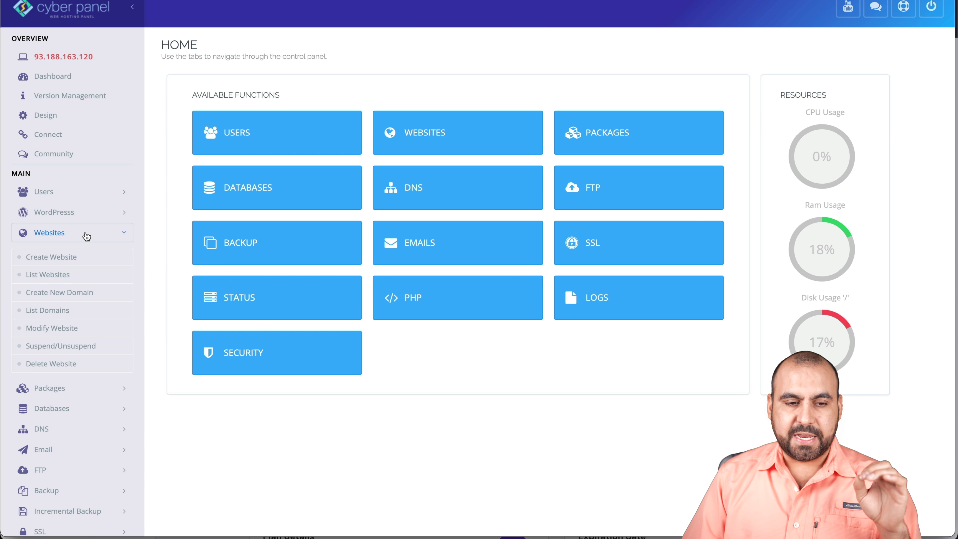
click(59, 257)
Step: Choose the Default package and admin owner, and paste the domain vpshostinger.saasmaster.net
click(434, 136)
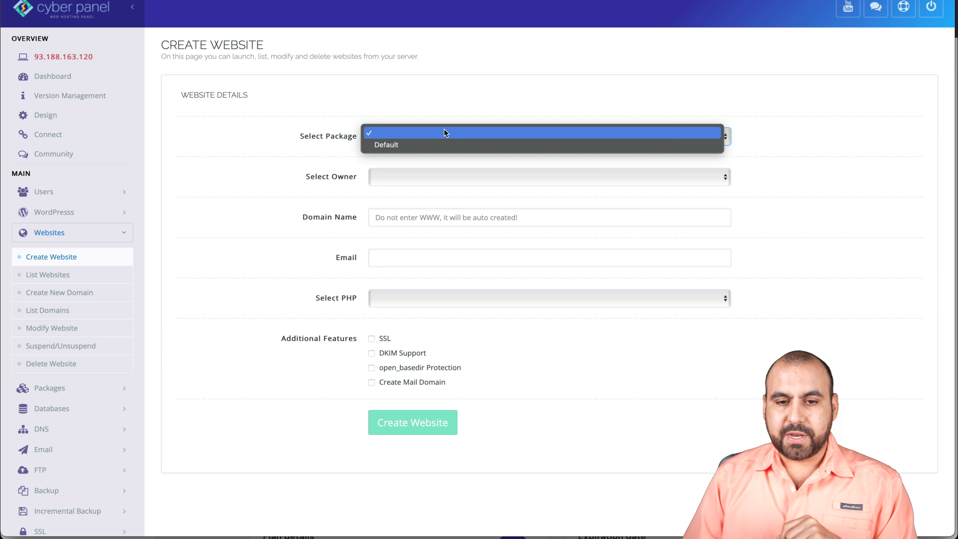
click(442, 143)
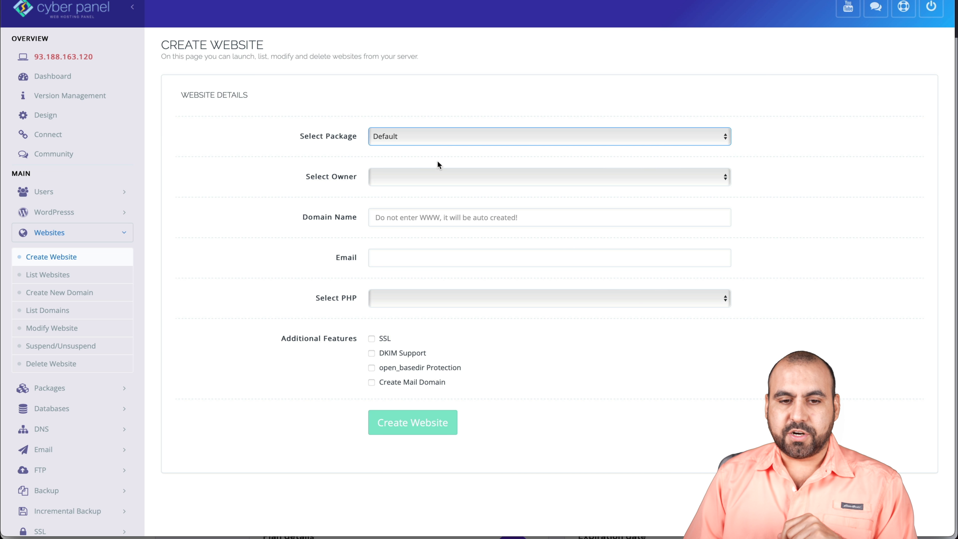
click(416, 176)
click(410, 185)
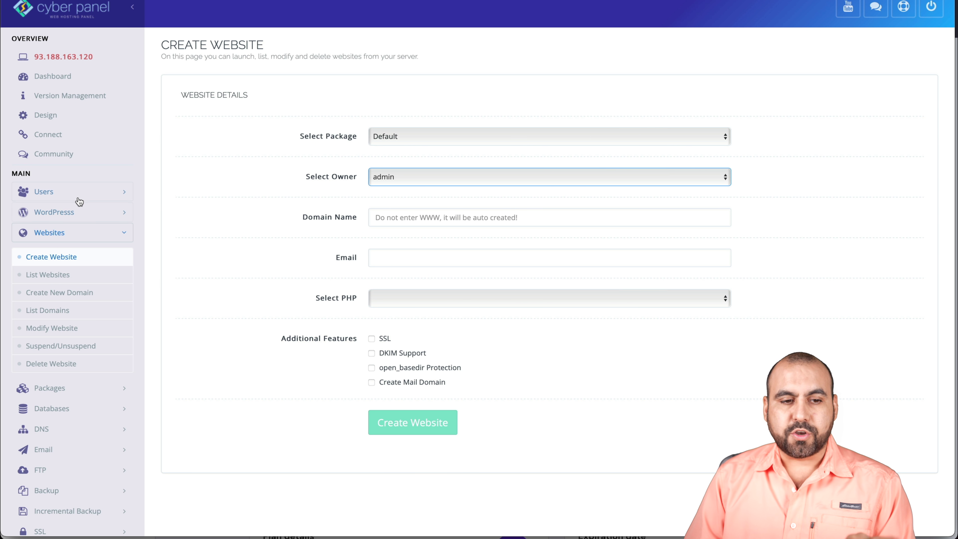
click(445, 214)
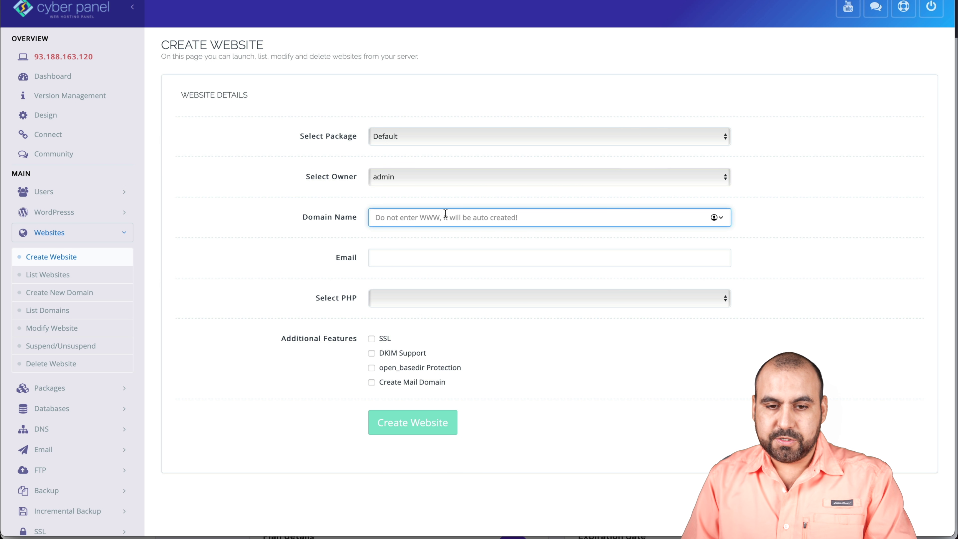
key(ctrl+v)
click(321, 241)
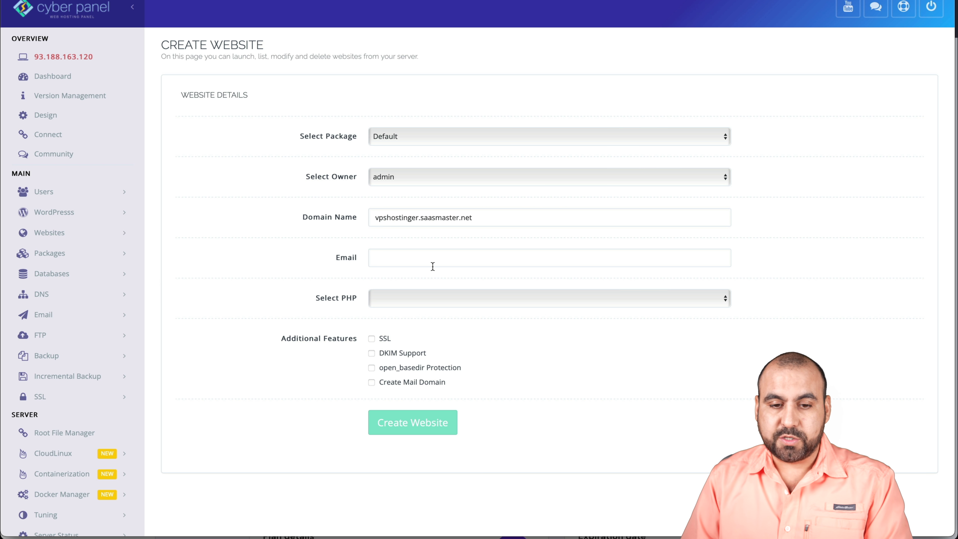
Step: Enter the owner's email address, select PHP 8.0, and create the website
click(439, 263)
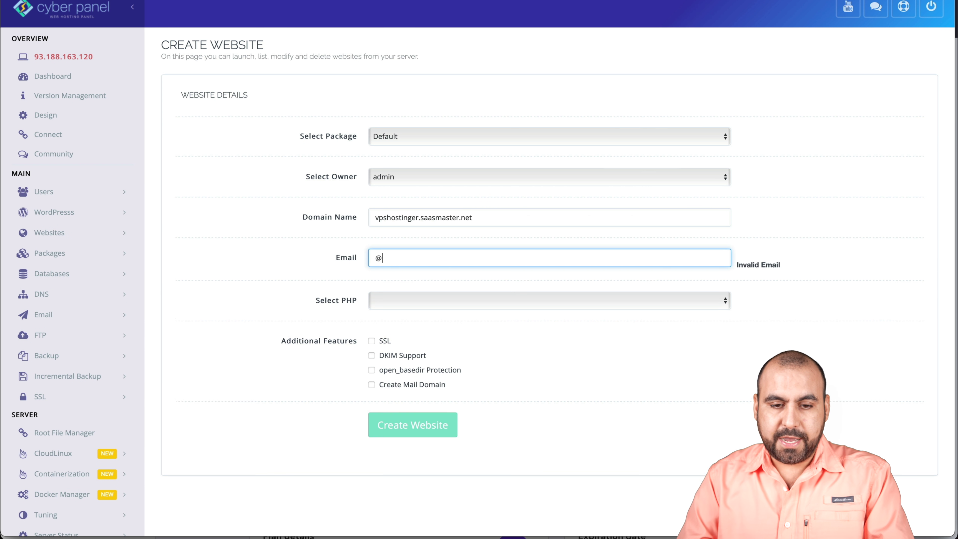
click(421, 298)
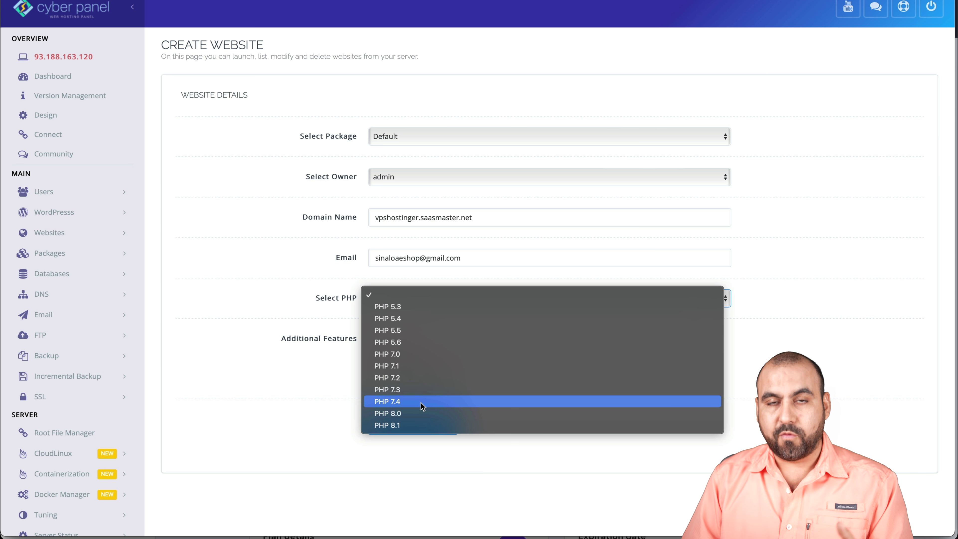
click(421, 413)
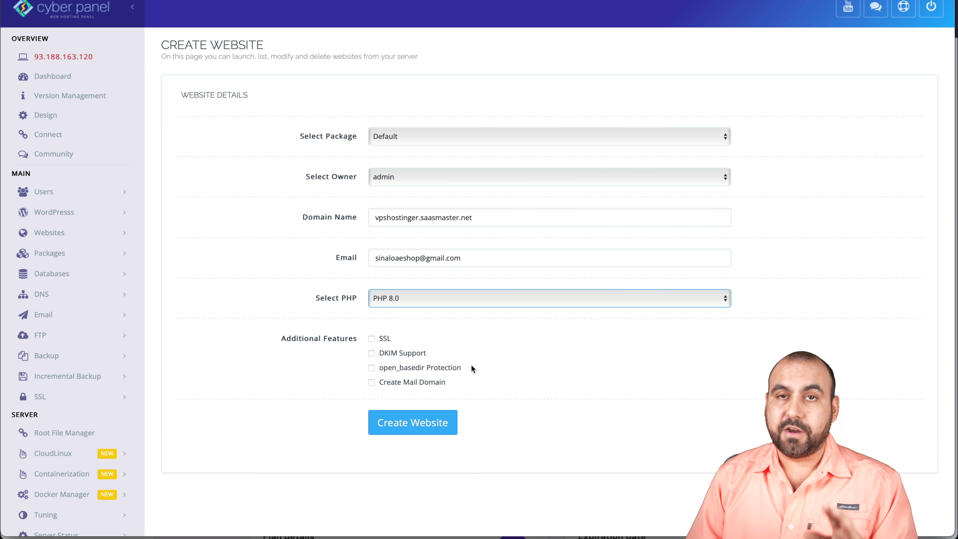
click(425, 420)
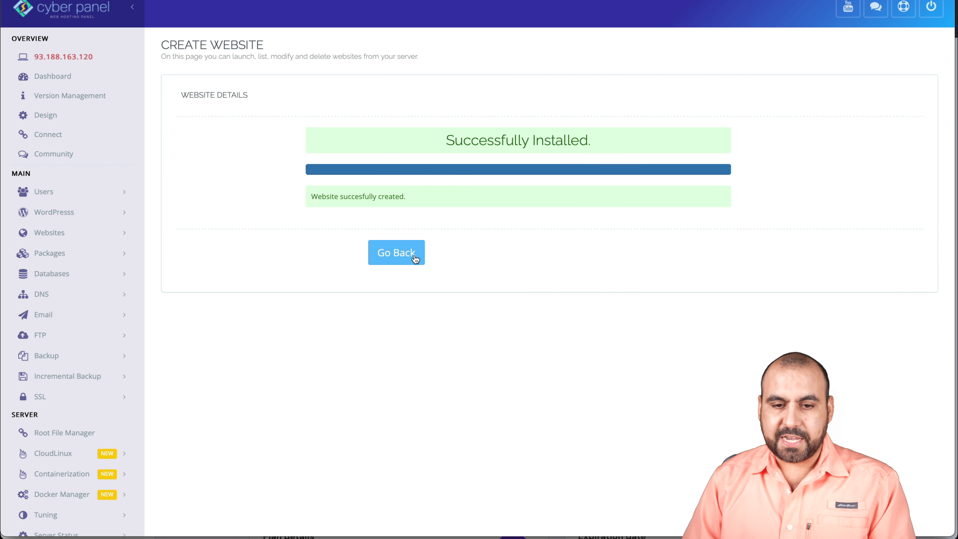
click(414, 255)
Step: Open the vpshostinger.saasmaster.net management page and start the WP + LSCache installer
click(85, 215)
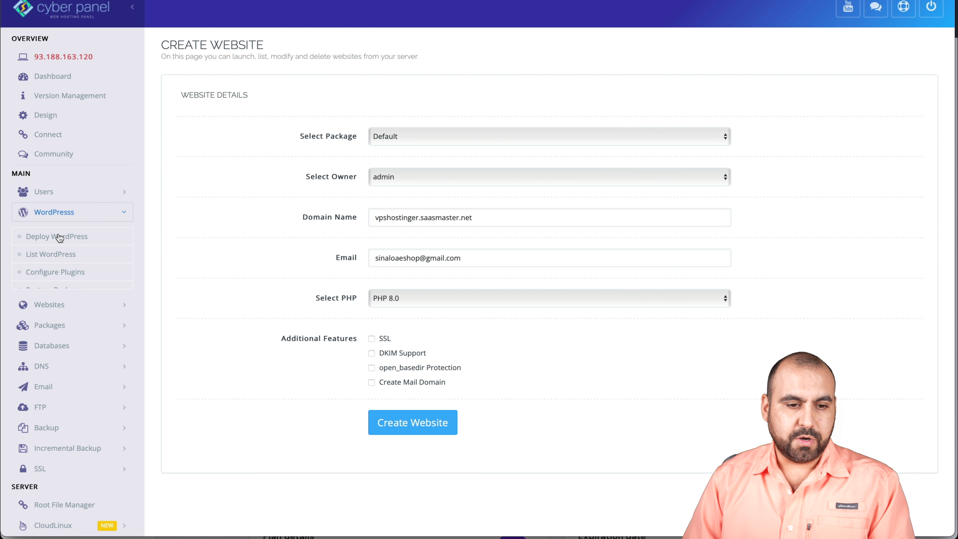
click(75, 302)
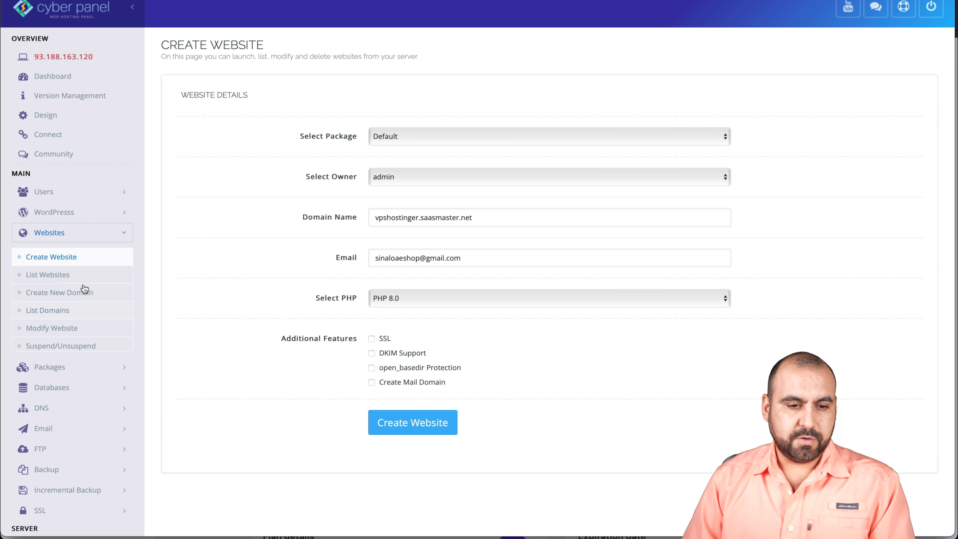
click(63, 274)
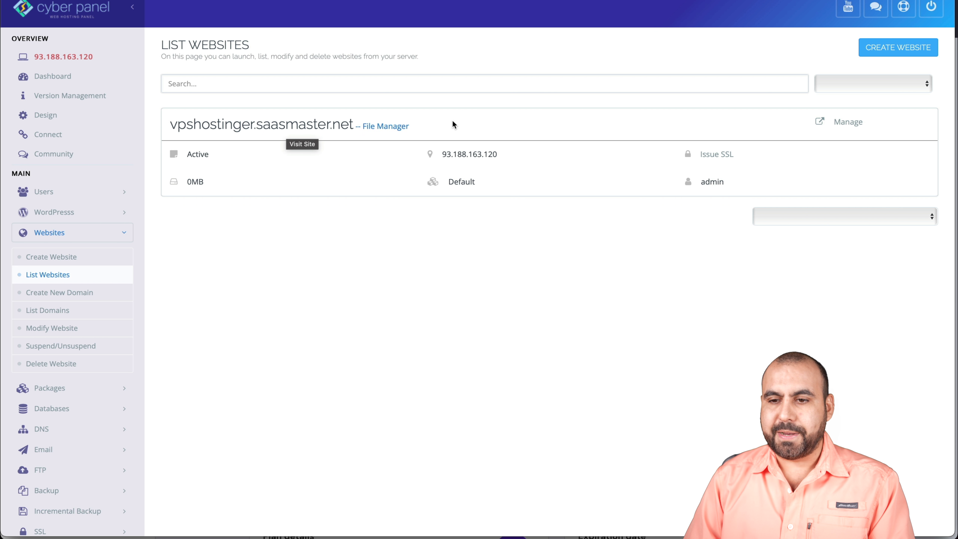
click(828, 127)
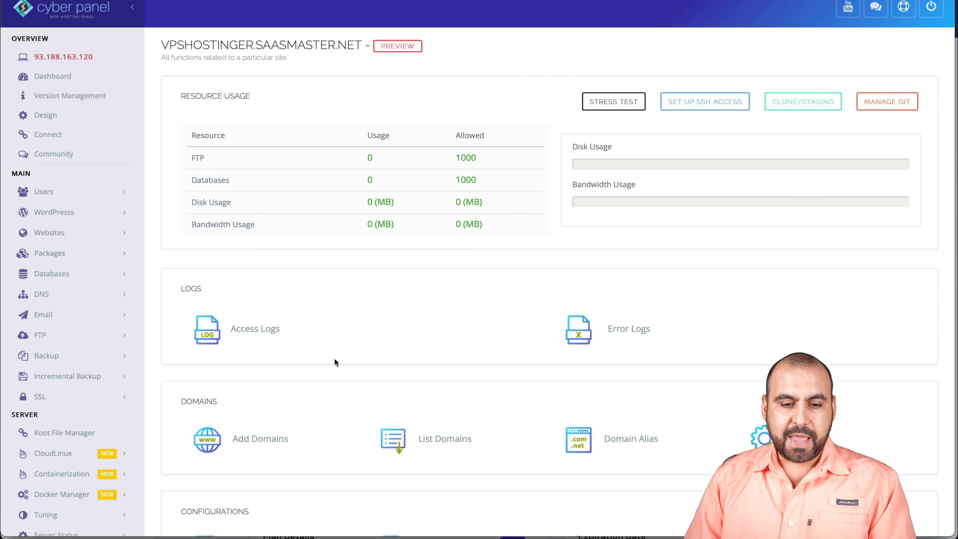
scroll(333, 358, down, 5)
scroll(334, 360, down, 6)
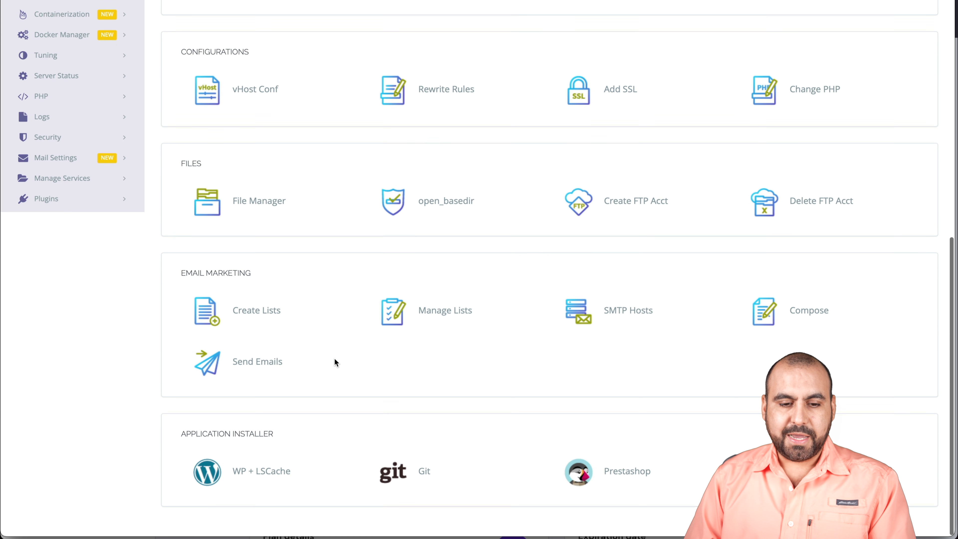
click(206, 476)
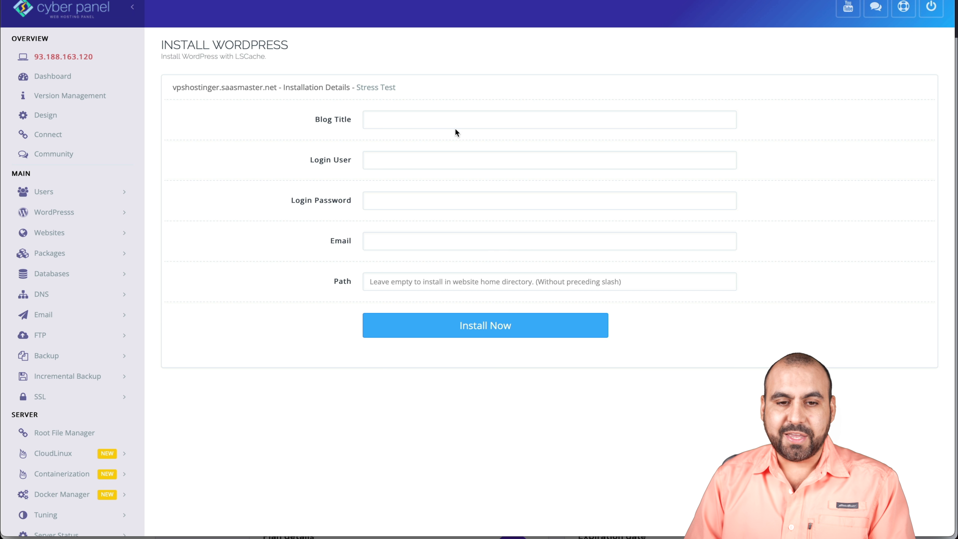
Step: Install WordPress with blog title VPS, login user admin, and the pasted password and email
click(431, 116)
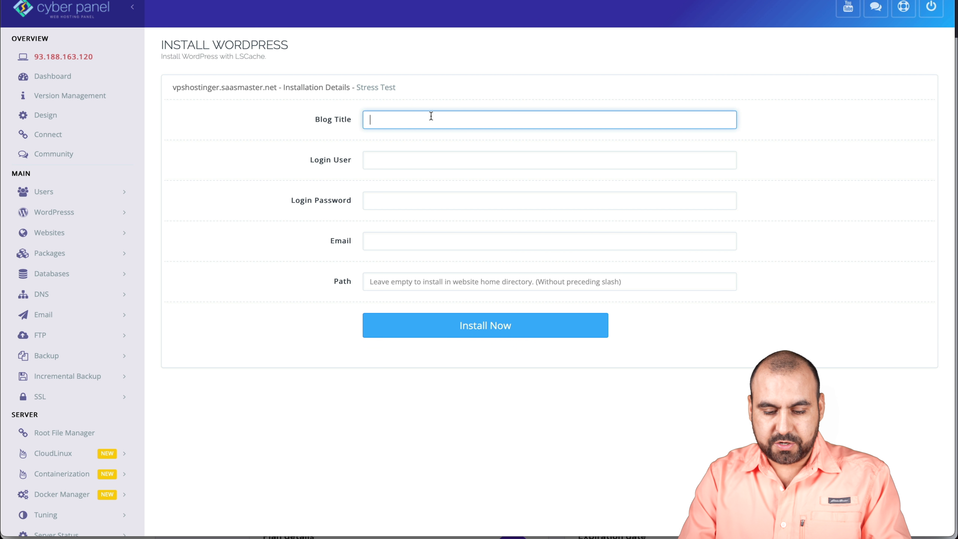
text(VPS)
click(422, 158)
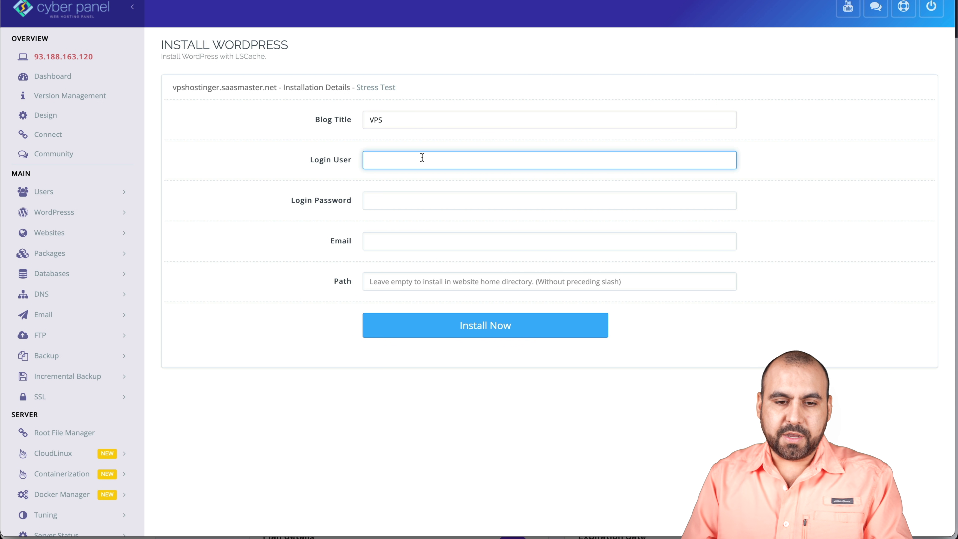
text(admin)
key(Tab)
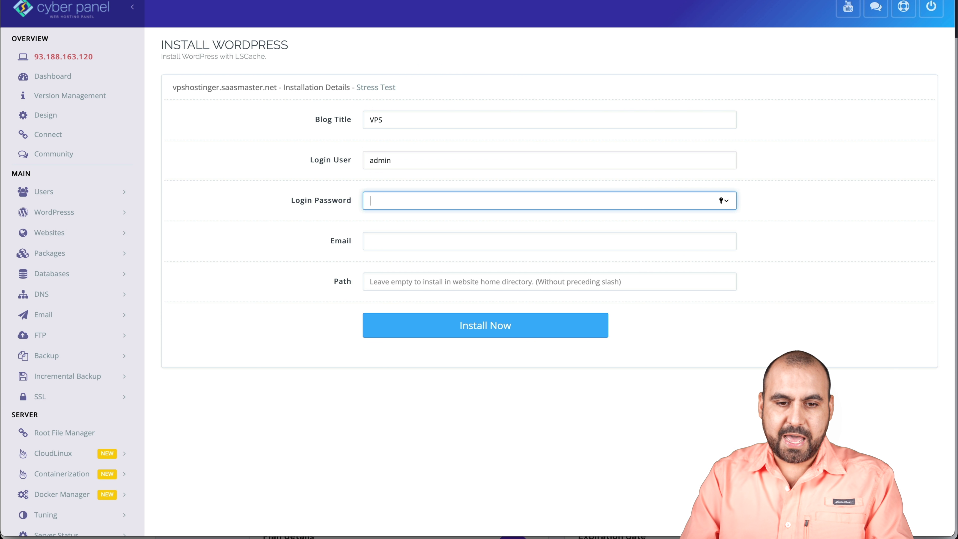
key(super+v)
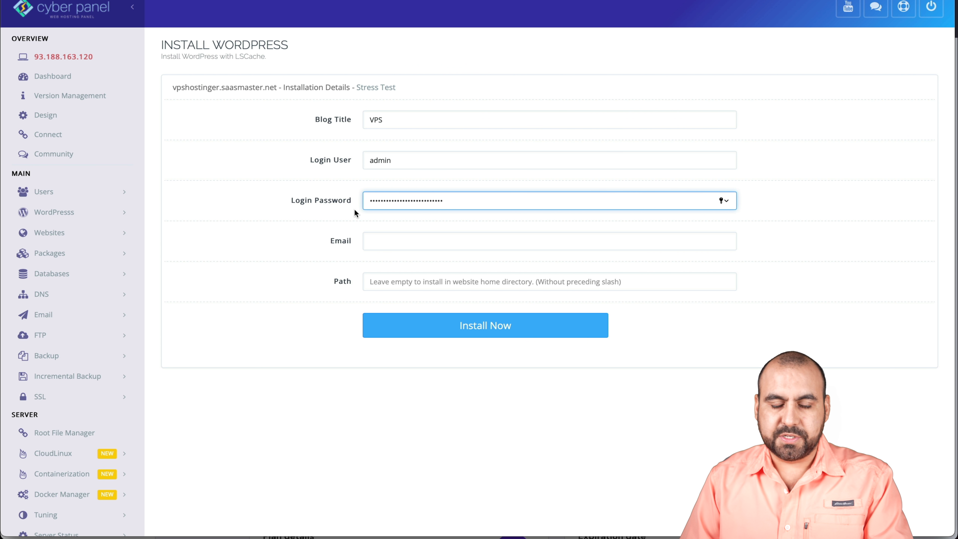
key(Tab)
key(super+v)
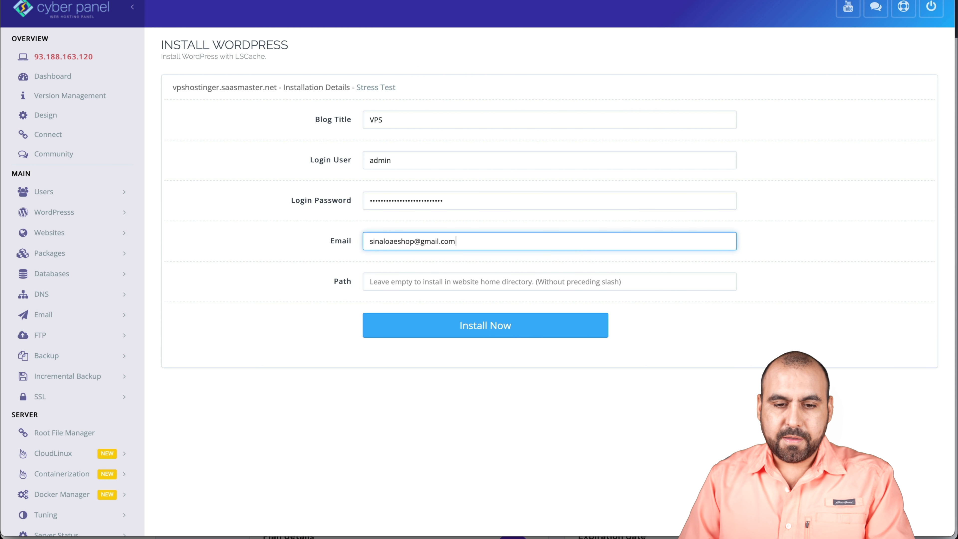
click(416, 287)
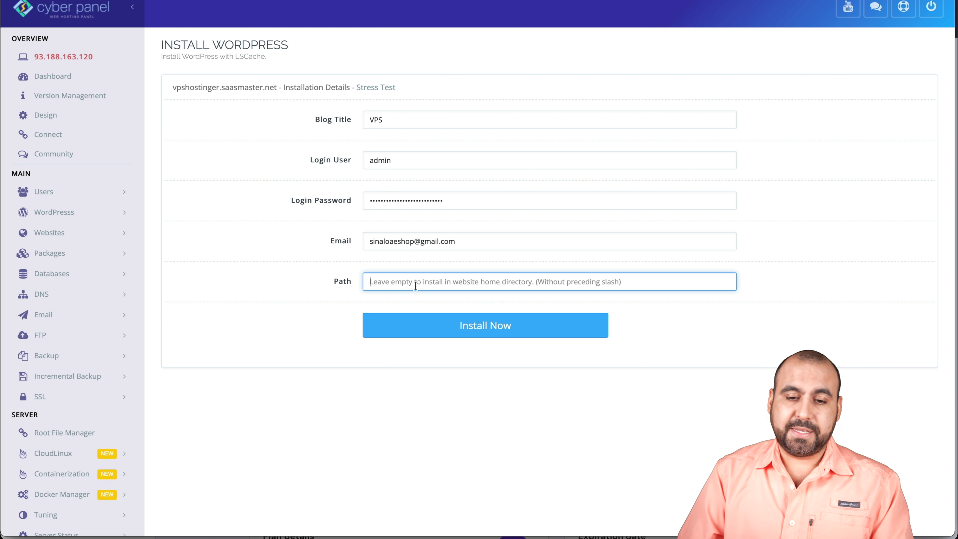
click(447, 331)
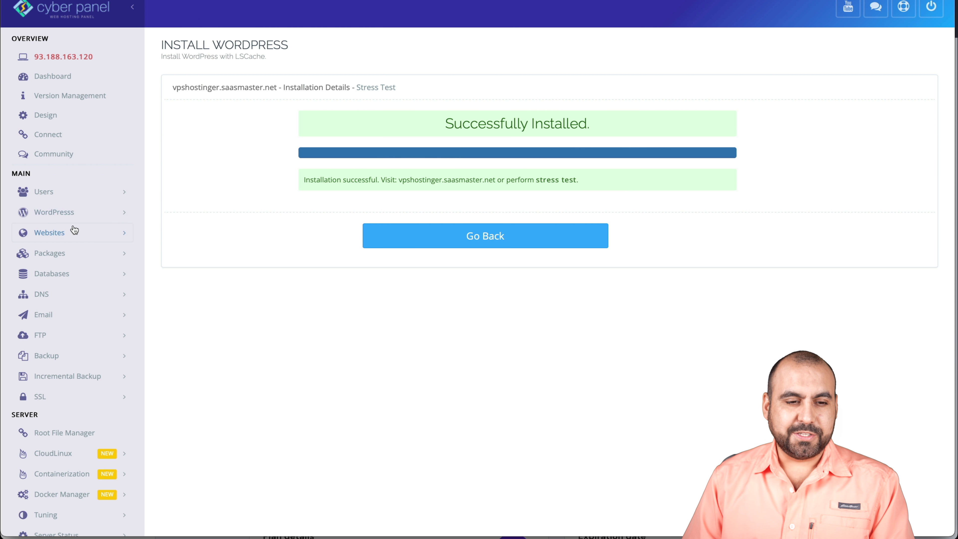
click(74, 229)
click(71, 255)
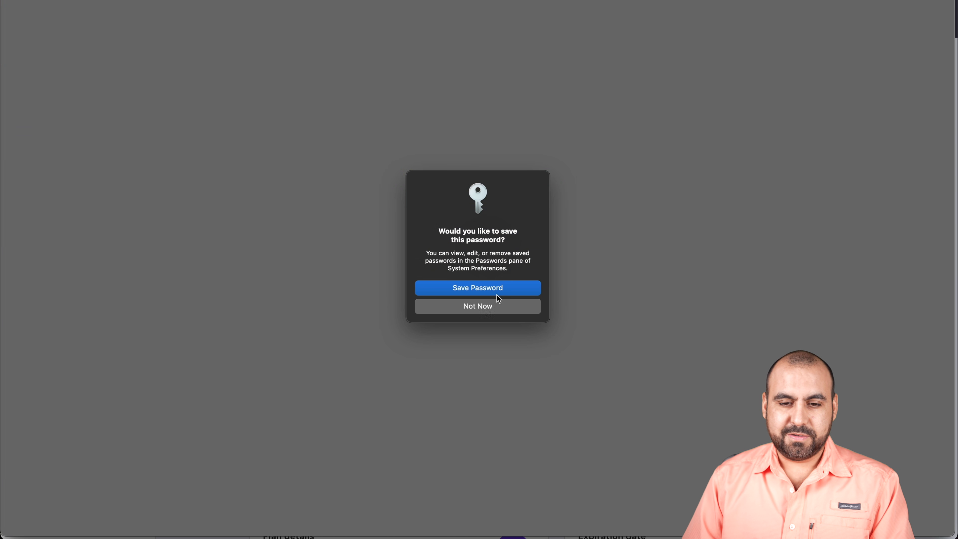
Step: Dismiss the password prompt, copy the domain from the site's manage page, and load it in a new tab
click(483, 312)
click(64, 282)
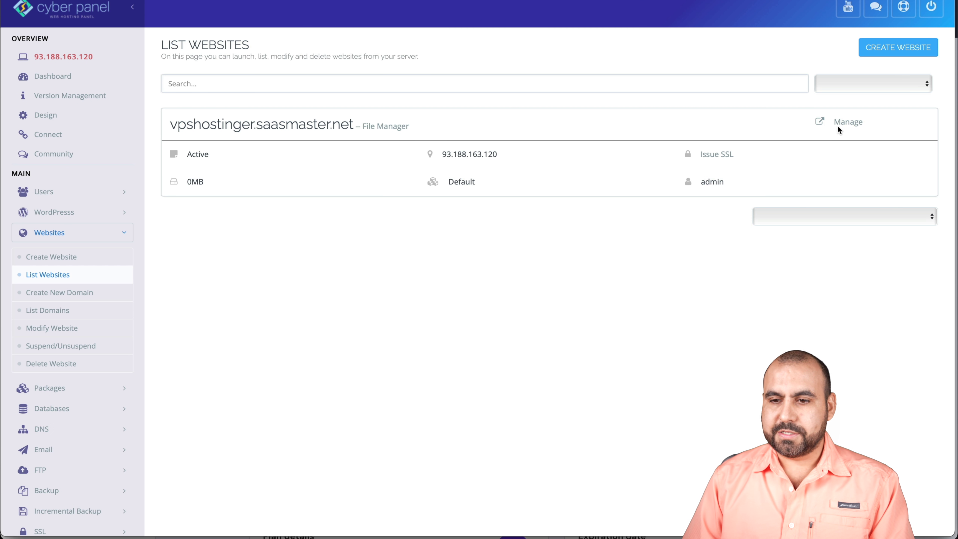
click(837, 128)
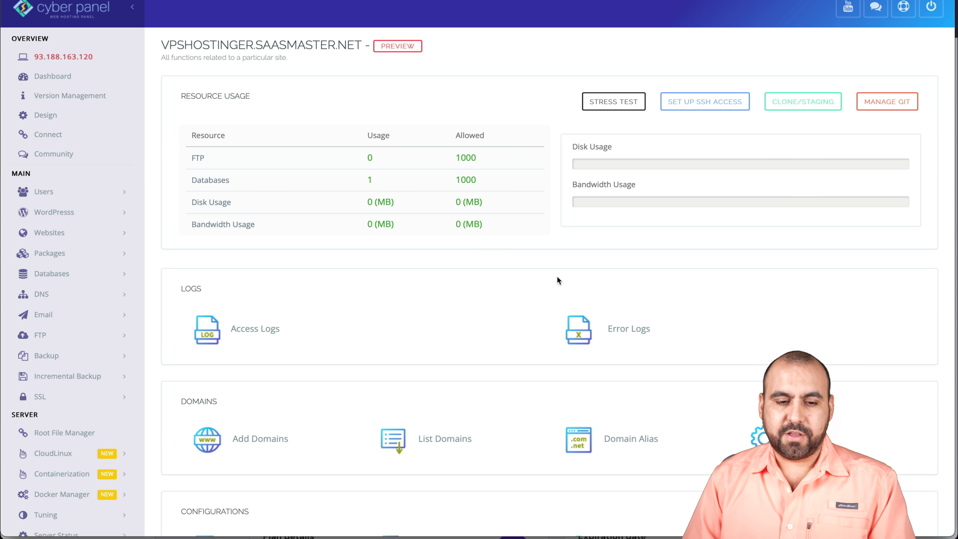
drag(362, 45, 162, 44)
key(super+c)
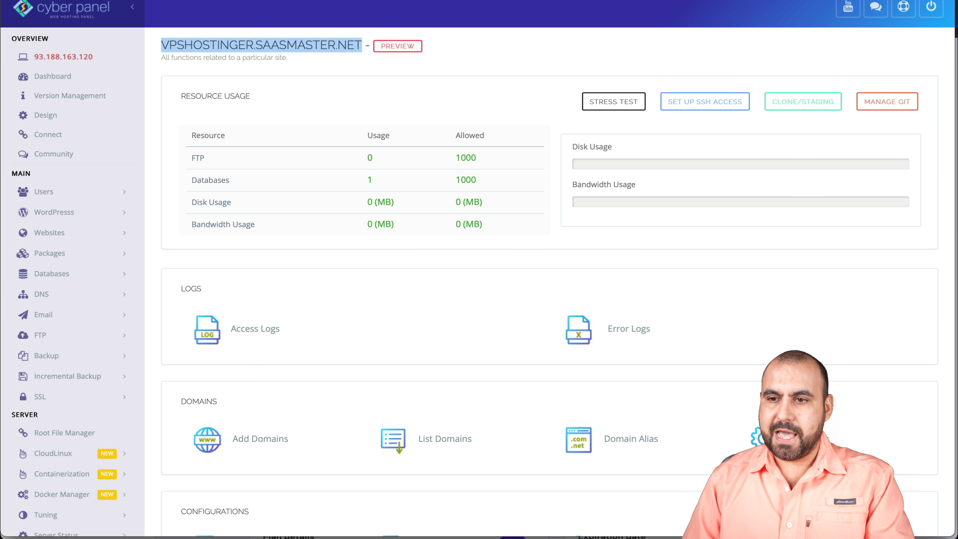
key(super+t)
key(super+v)
key(Return)
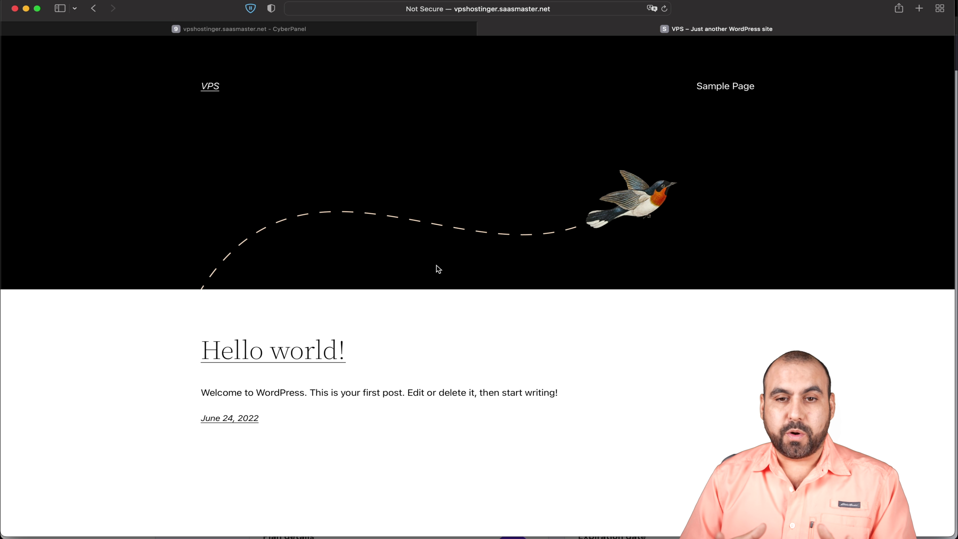
Step: Append /wp-admin to the site's address to load the WordPress login page
click(570, 9)
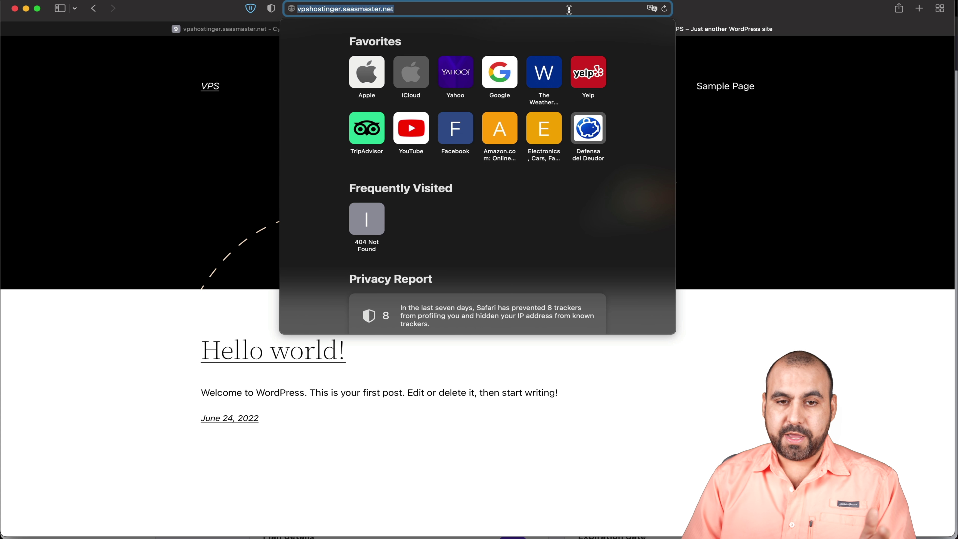
click(569, 10)
text(/wp-admin)
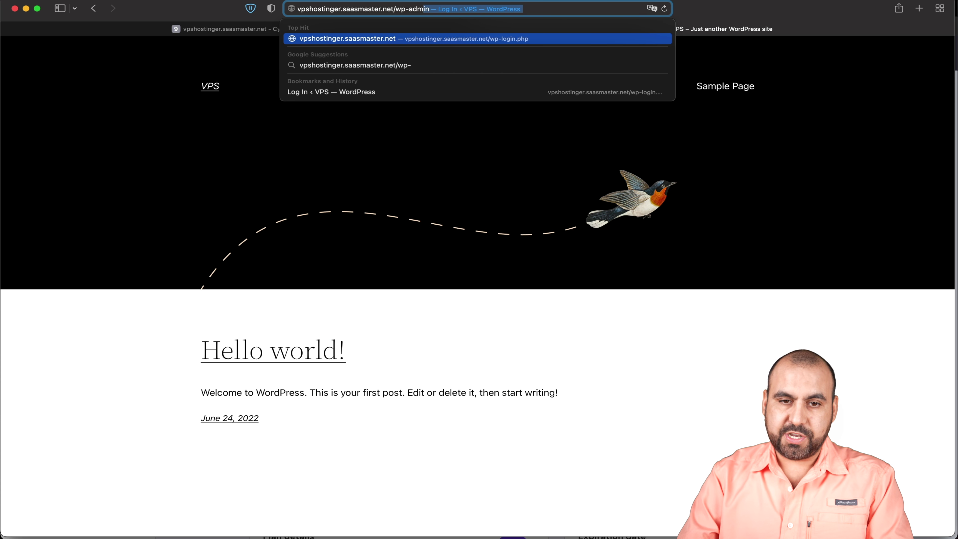
key(Return)
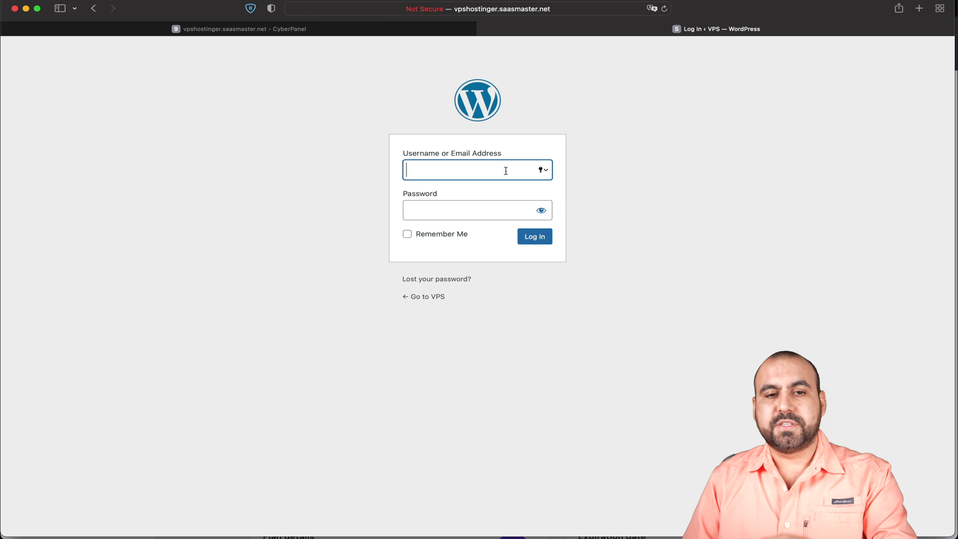
click(333, 33)
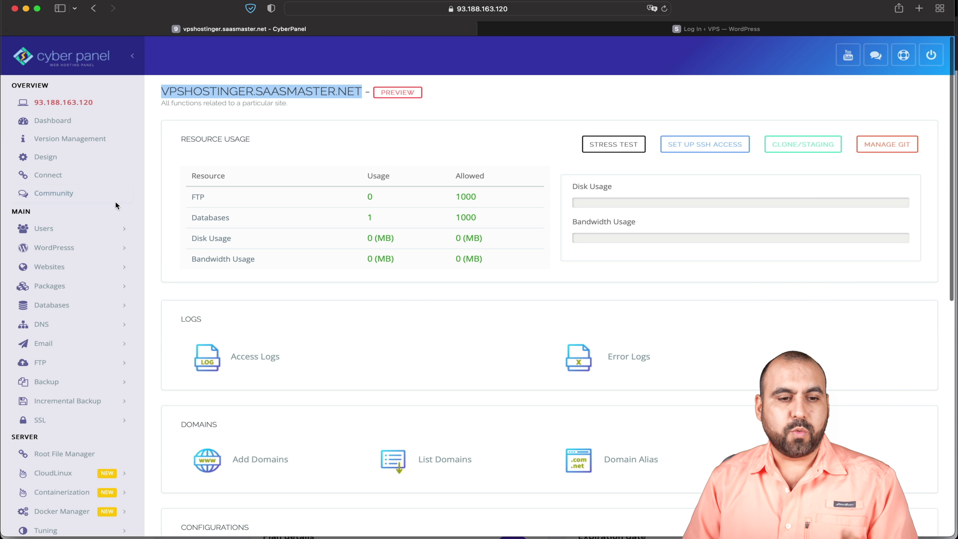
Step: Clear the domain name selection on the CyberPanel site management page
click(274, 304)
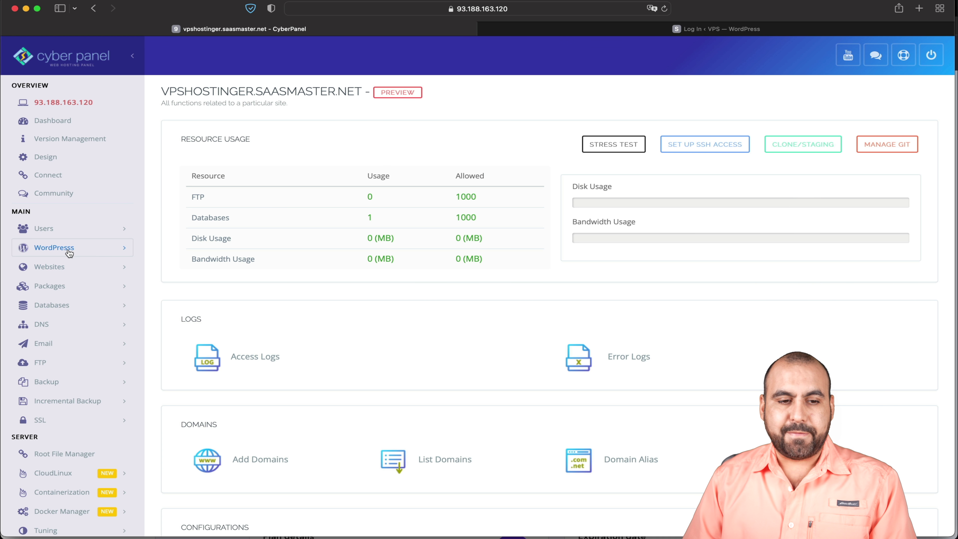